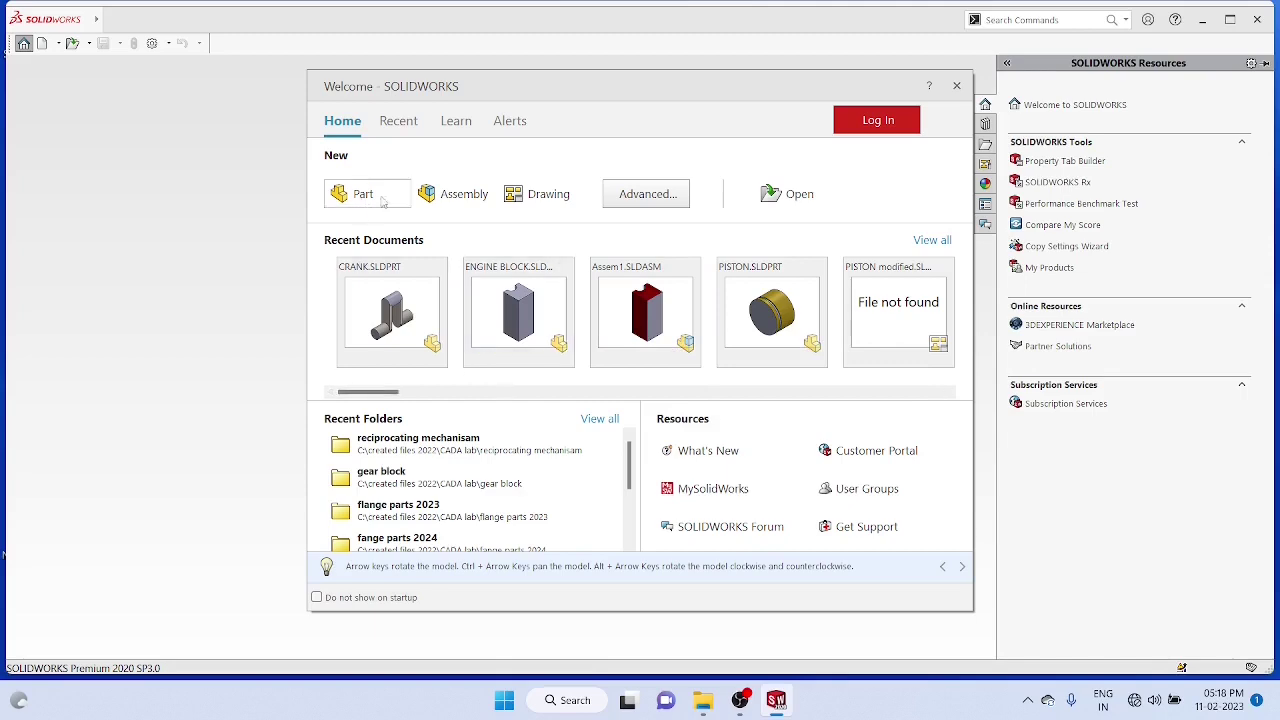
# Start a new assembly and insert the ENGINE BLOCK fixed at the origin
pyautogui.click(451, 194)
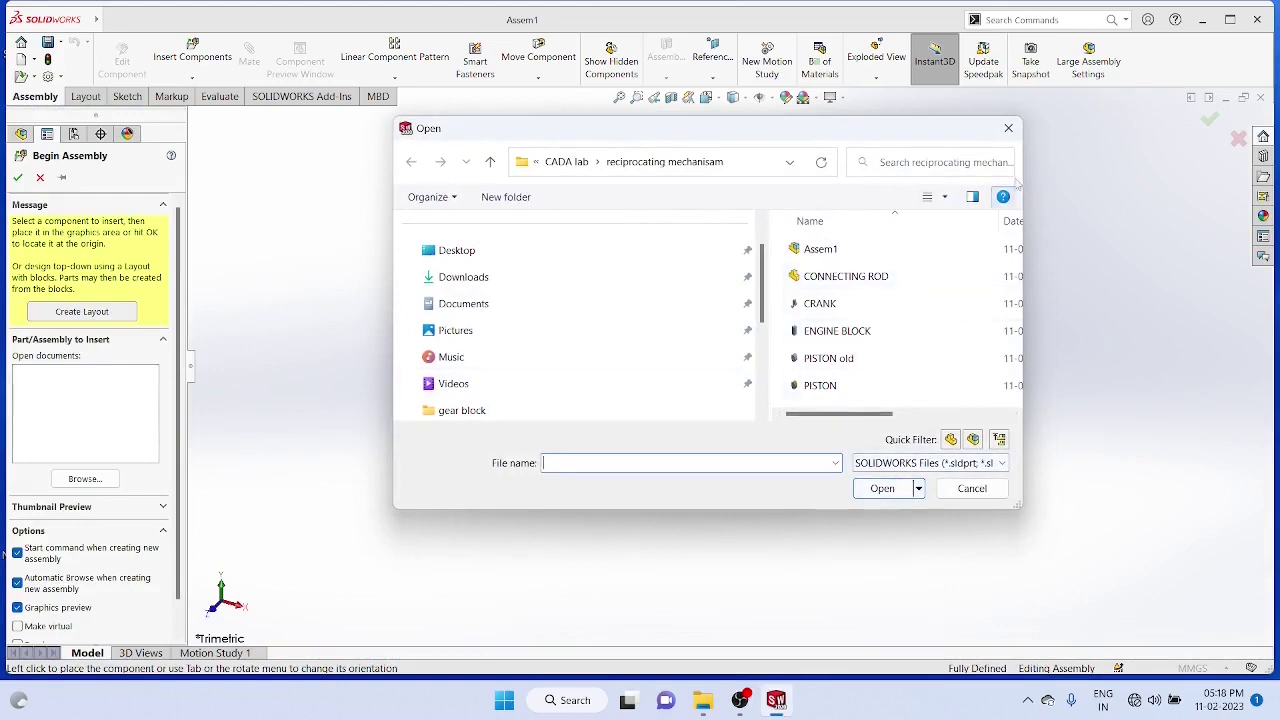
pyautogui.click(1008, 129)
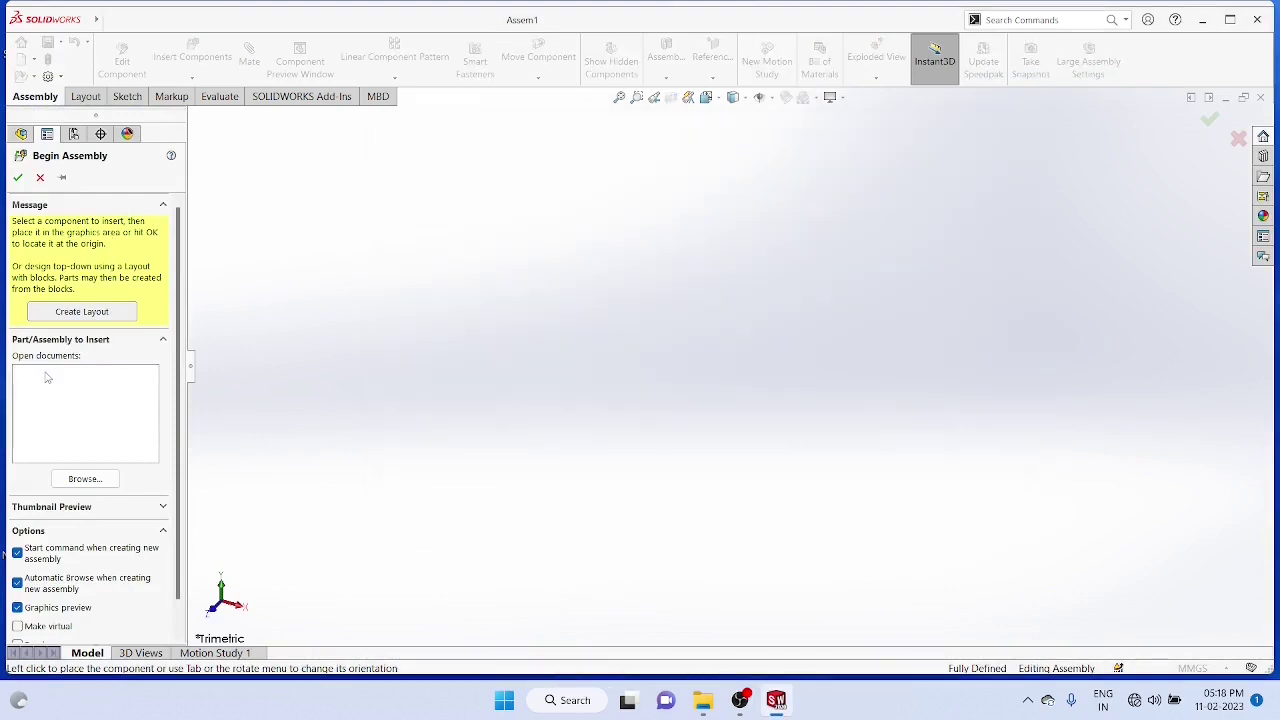
pyautogui.click(40, 177)
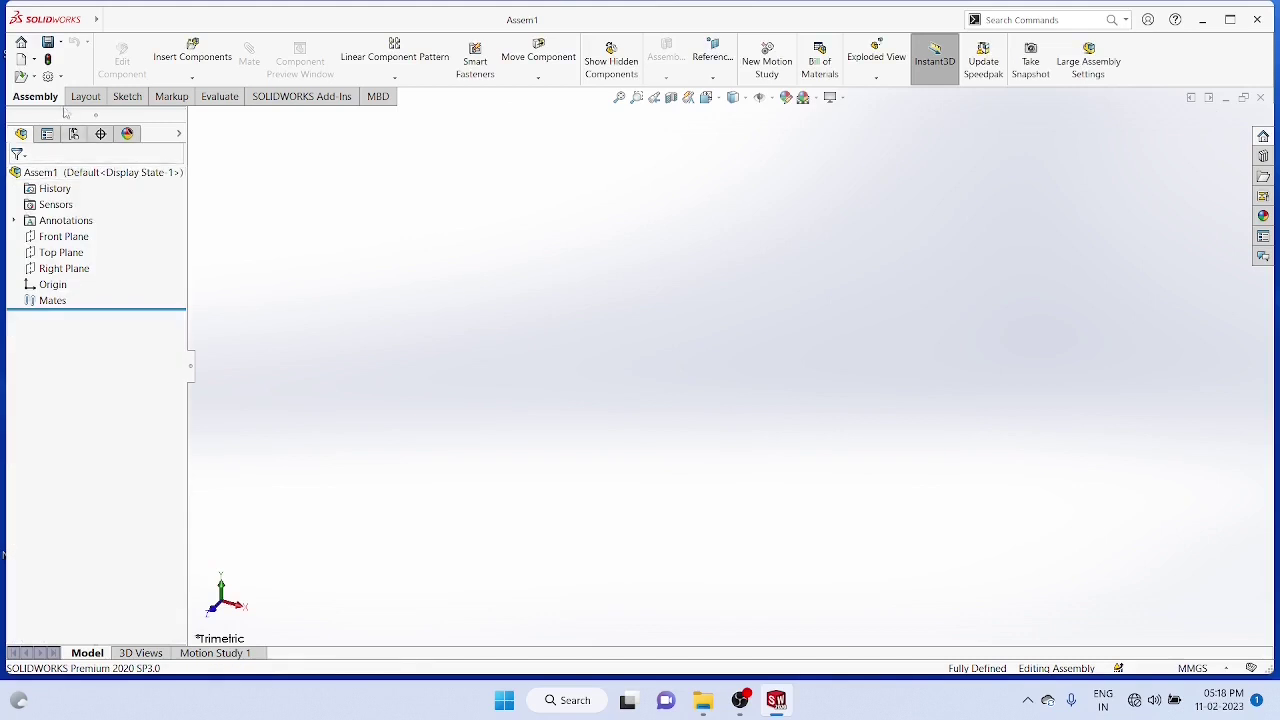
pyautogui.click(192, 77)
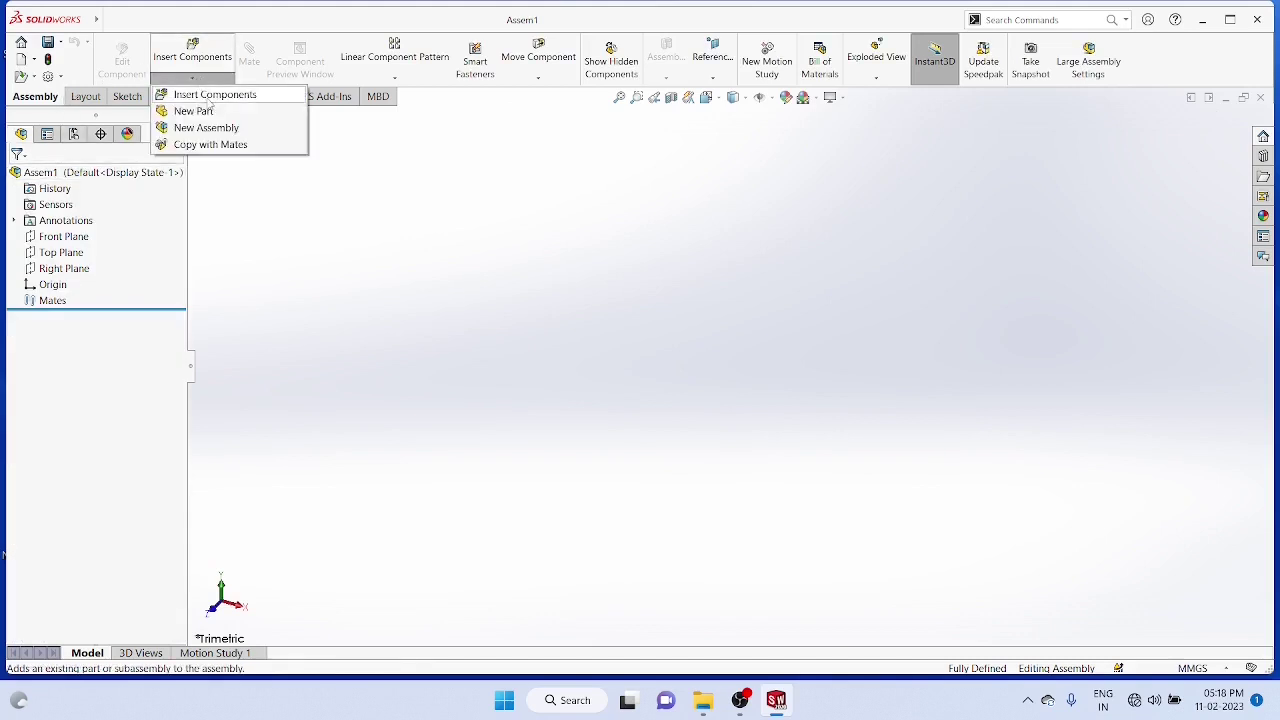
pyautogui.click(212, 95)
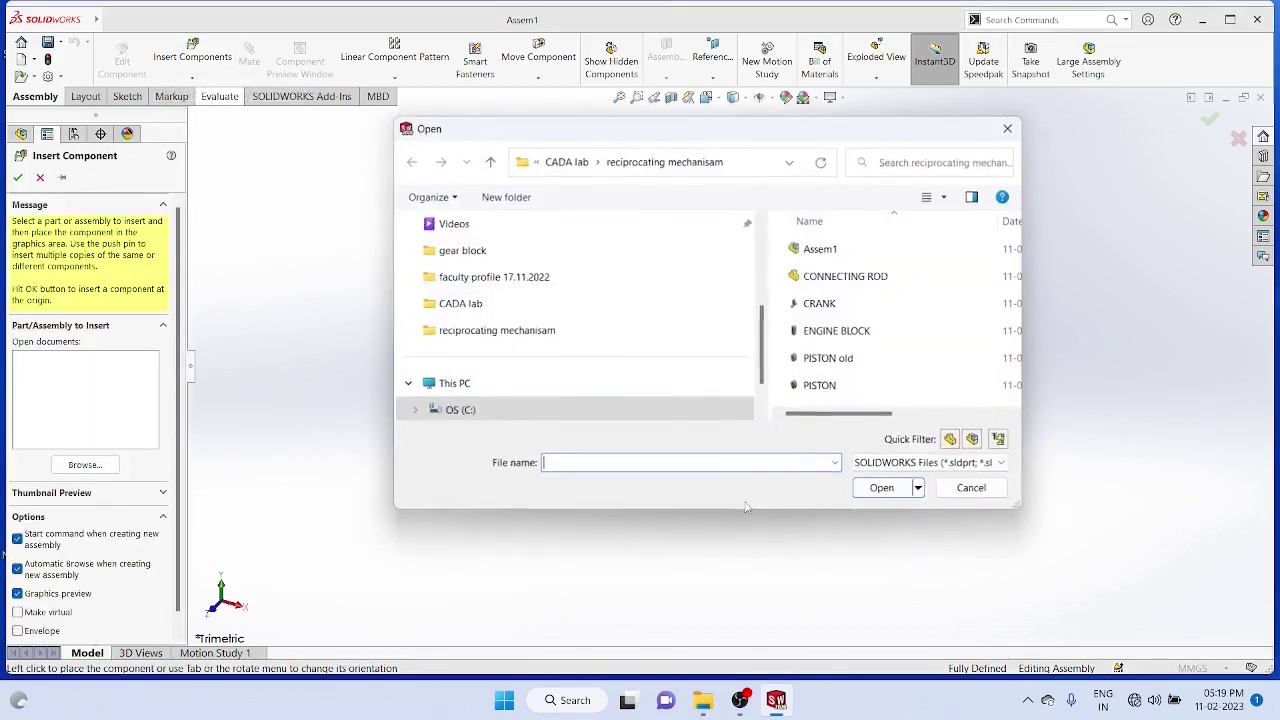
pyautogui.click(846, 331)
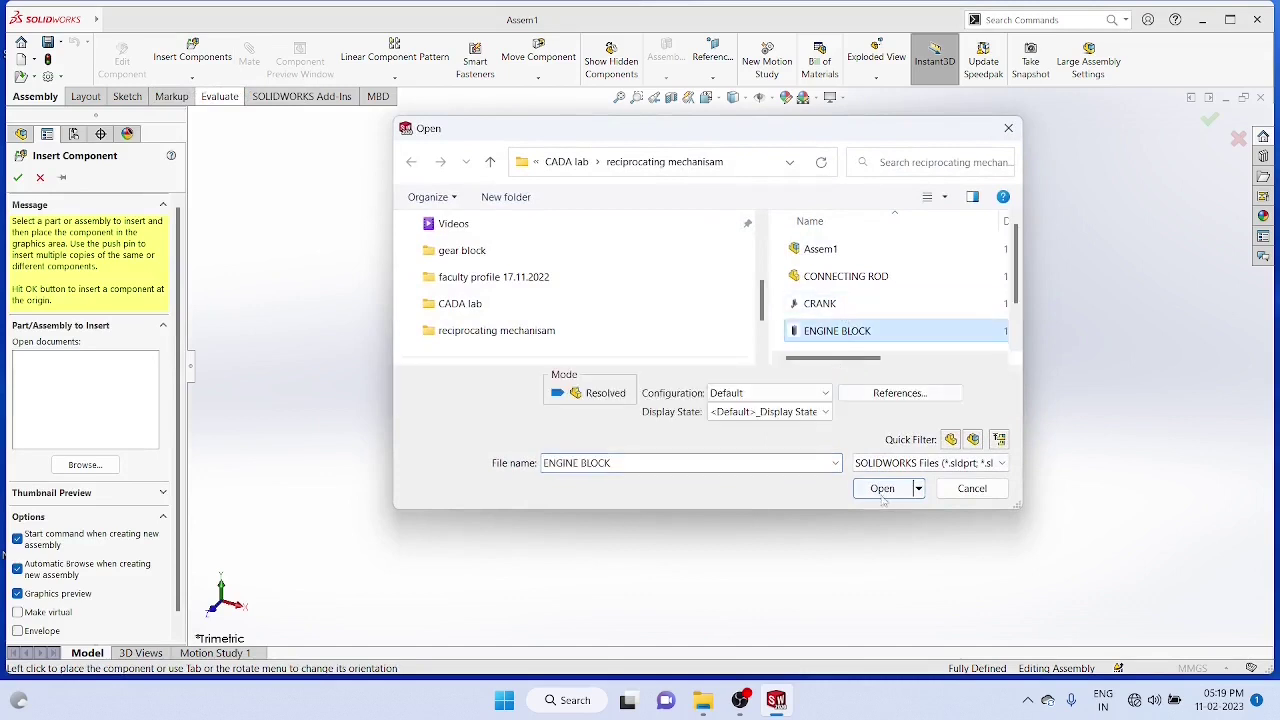
pyautogui.click(882, 489)
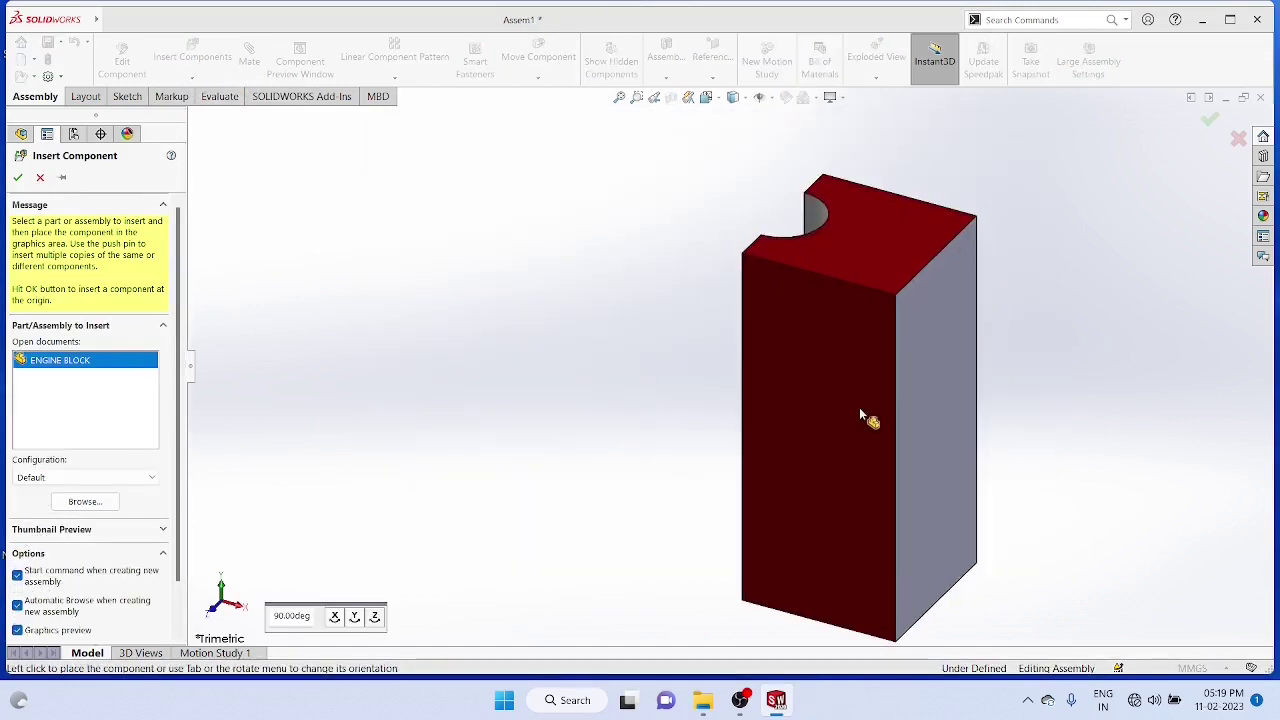
pyautogui.click(859, 407)
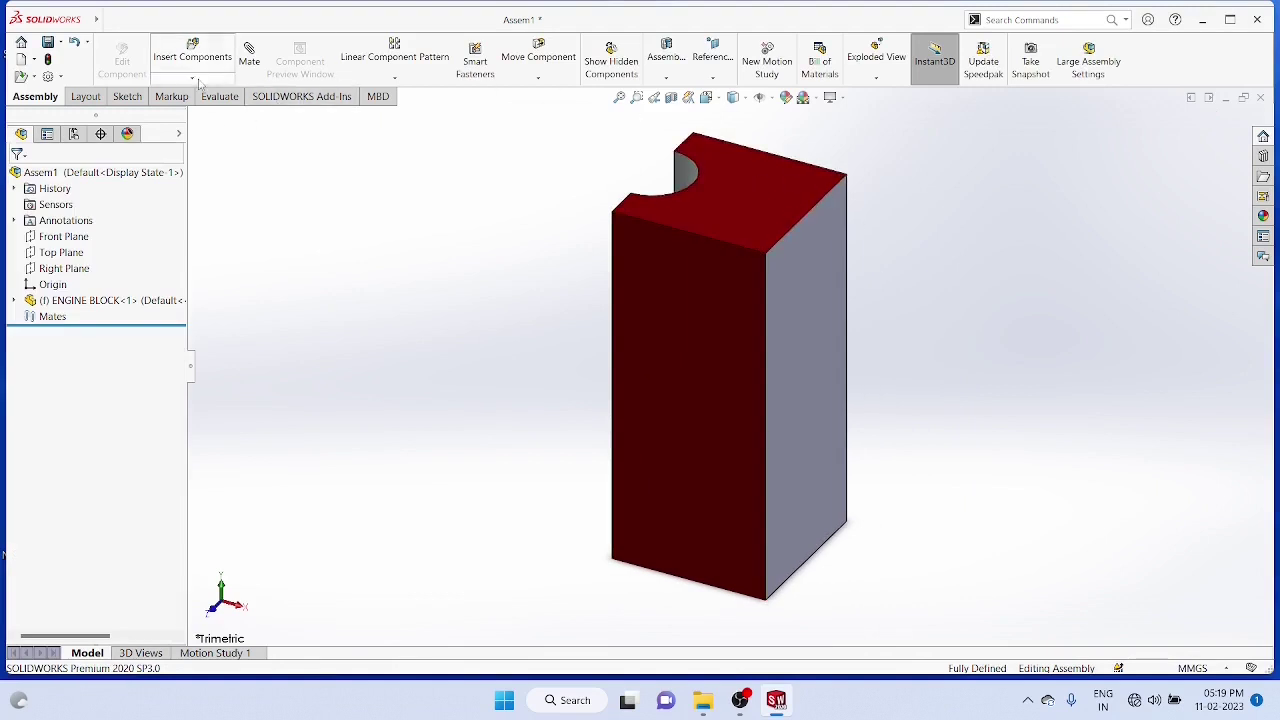
# Insert the CRANK part and place it to the left of the engine block
pyautogui.click(195, 80)
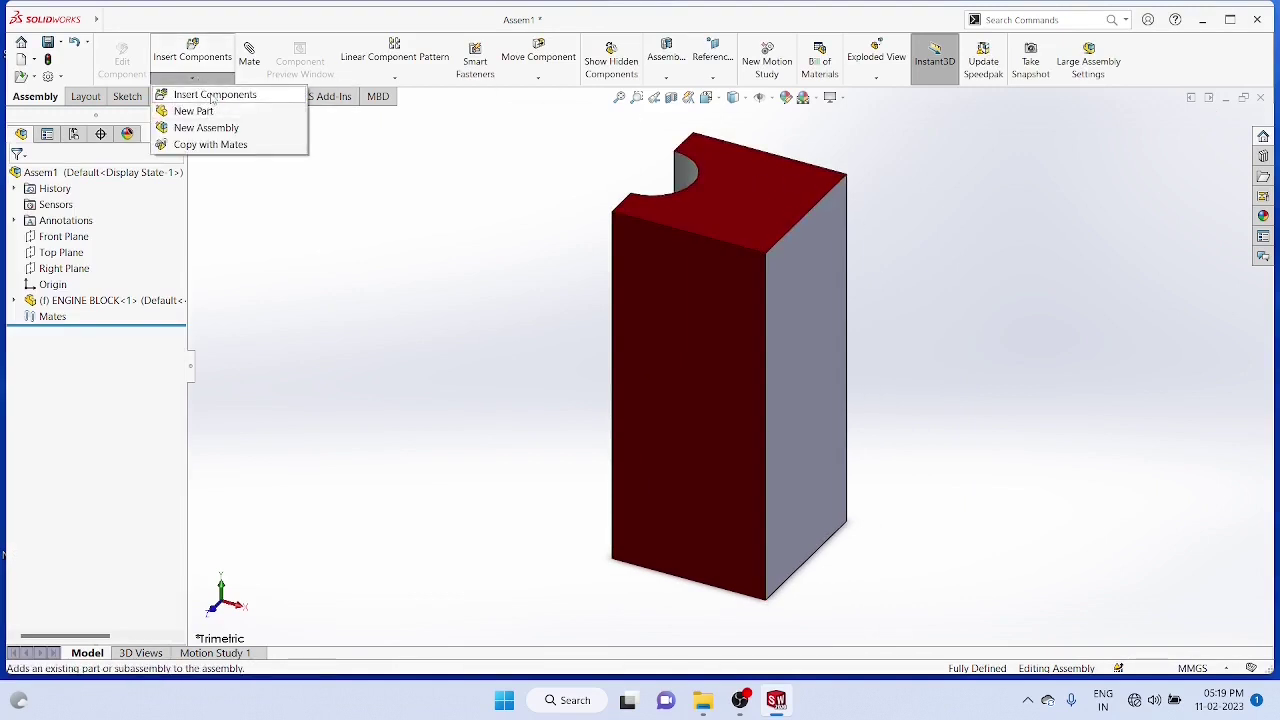
pyautogui.click(212, 95)
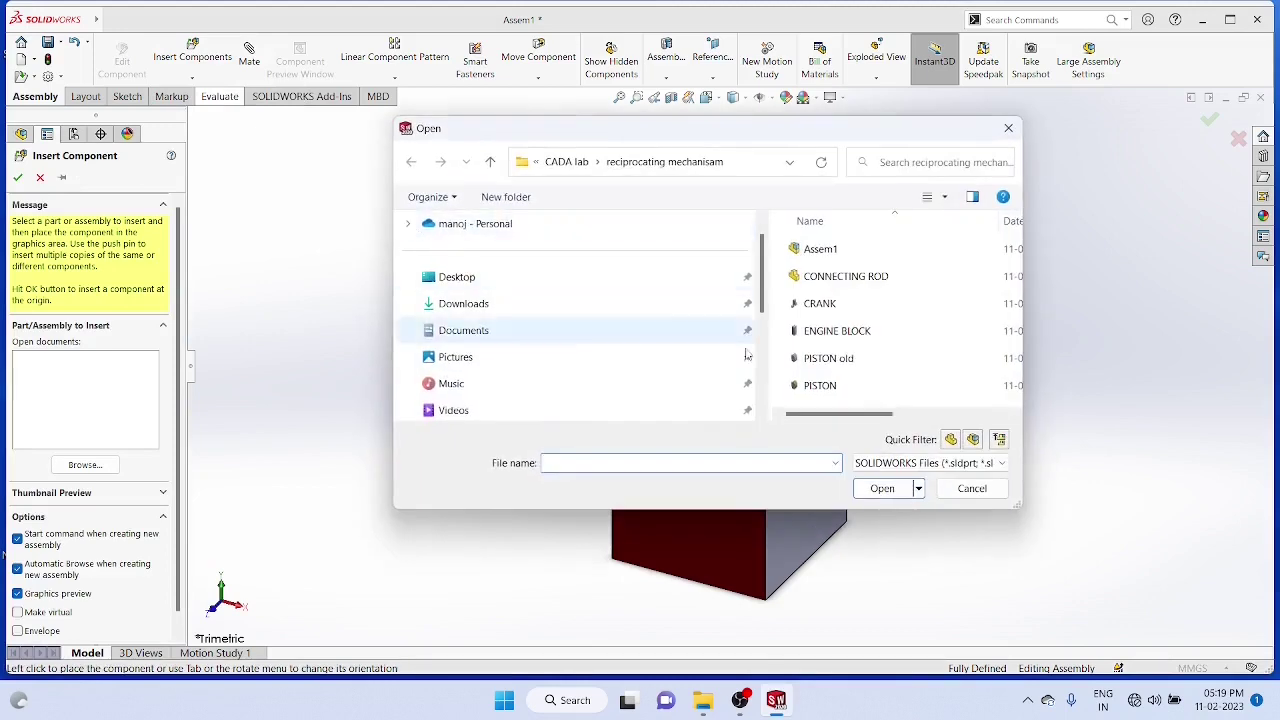
pyautogui.click(822, 304)
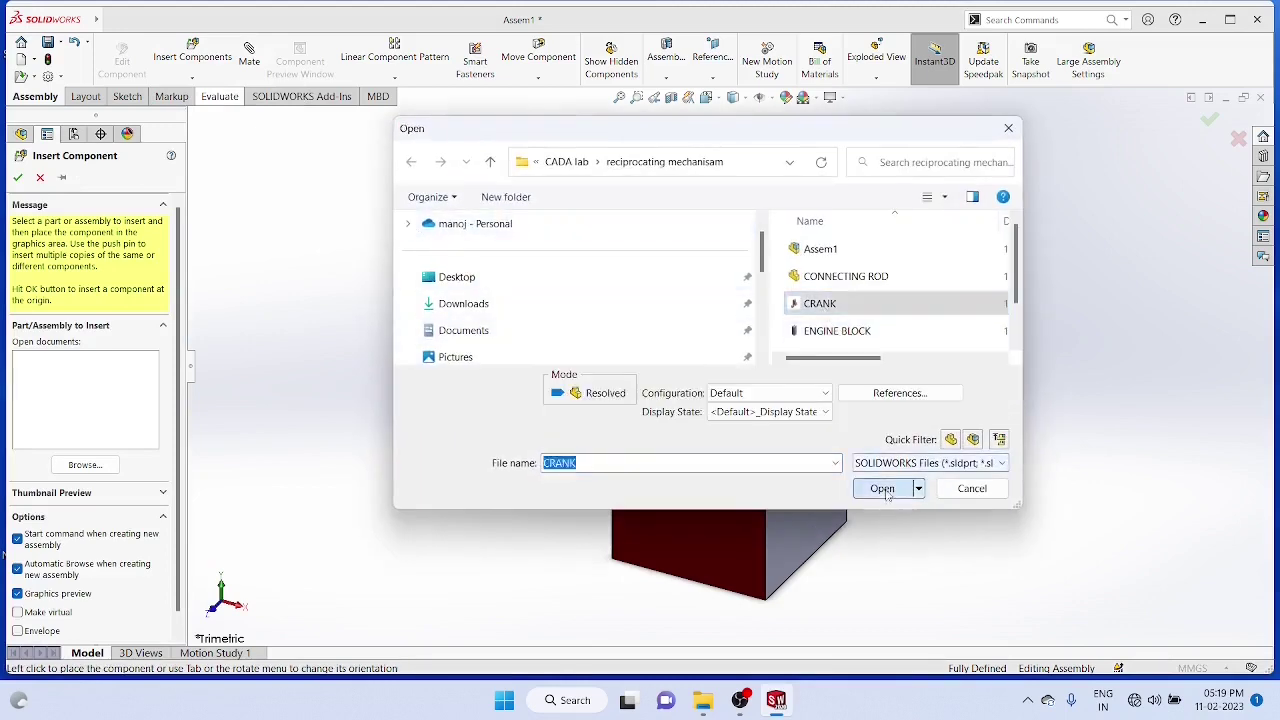
pyautogui.click(881, 489)
pyautogui.click(478, 428)
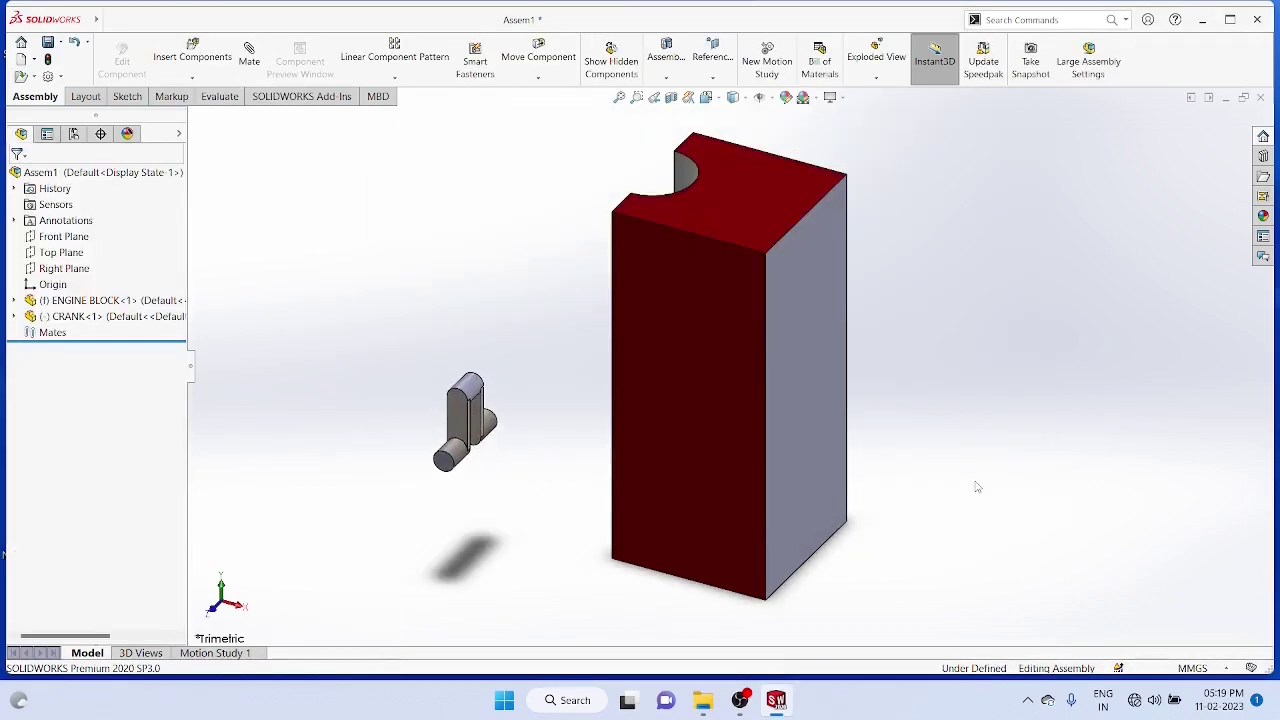
pyautogui.moveTo(977, 486); pyautogui.dragTo(988, 431, button='middle')
# Mate the crank's shaft face concentric with the block's pin face
pyautogui.click(251, 62)
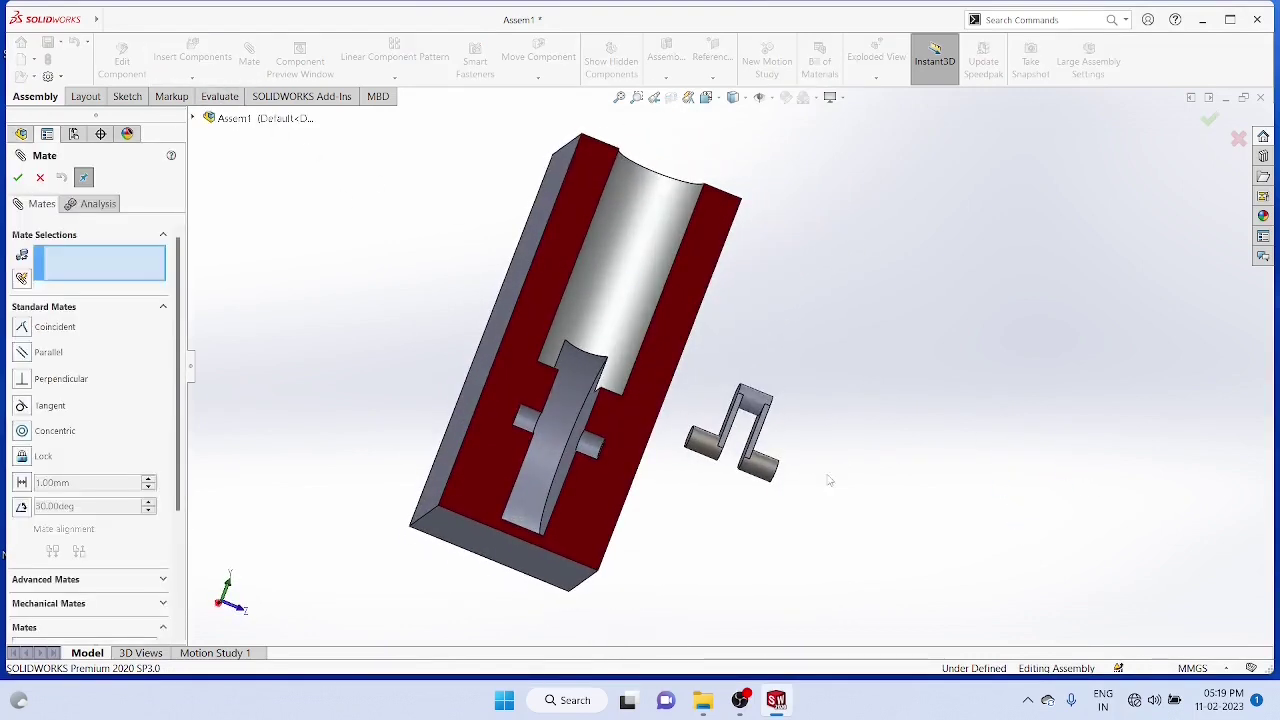
pyautogui.click(772, 476)
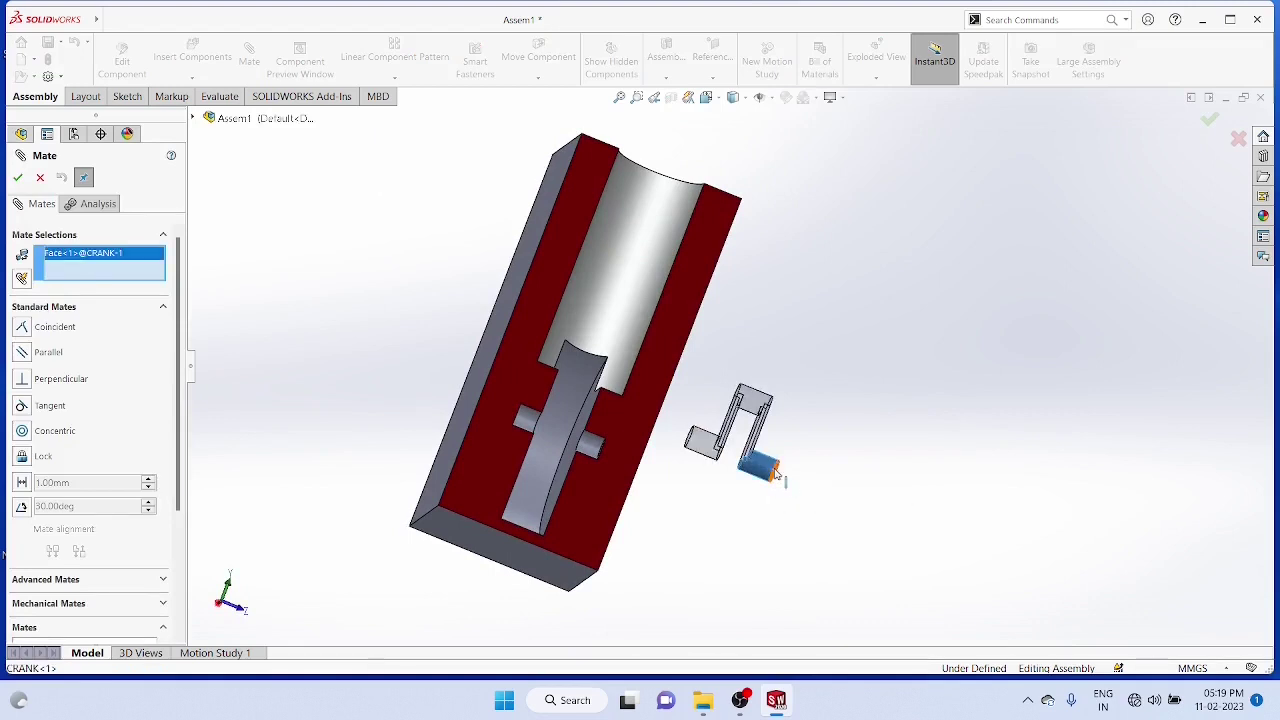
pyautogui.click(597, 455)
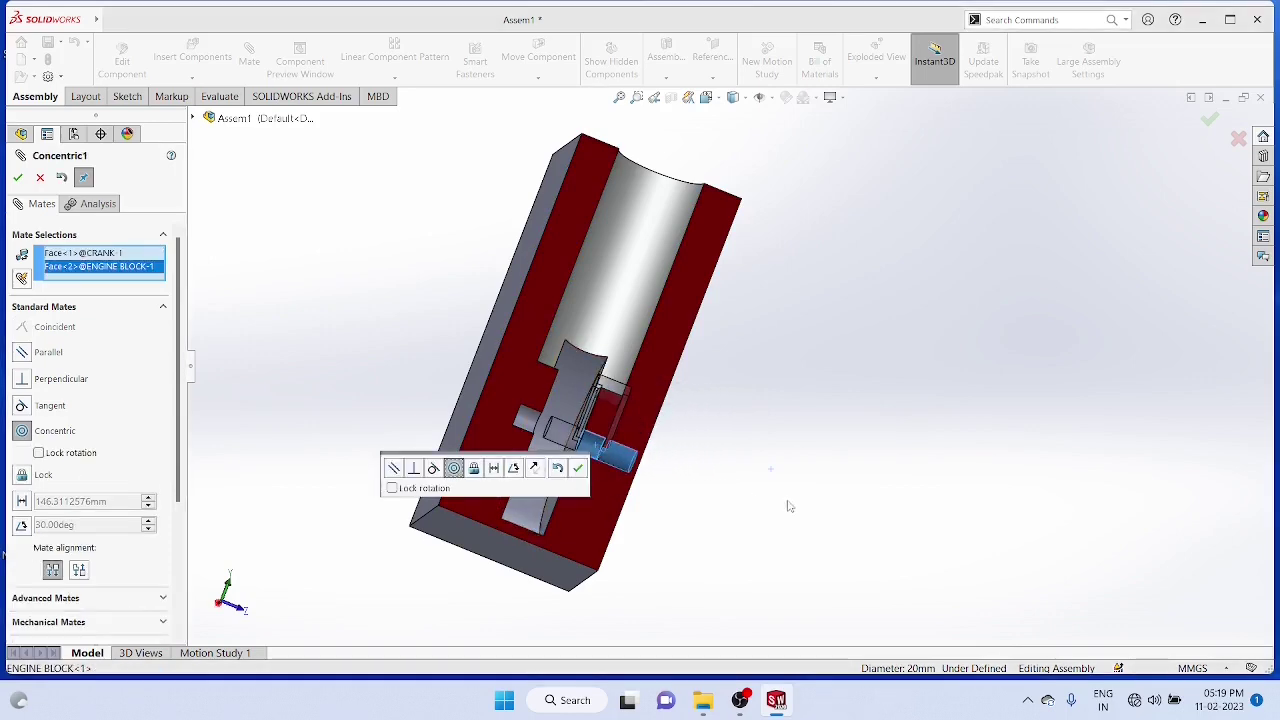
pyautogui.press('Return')
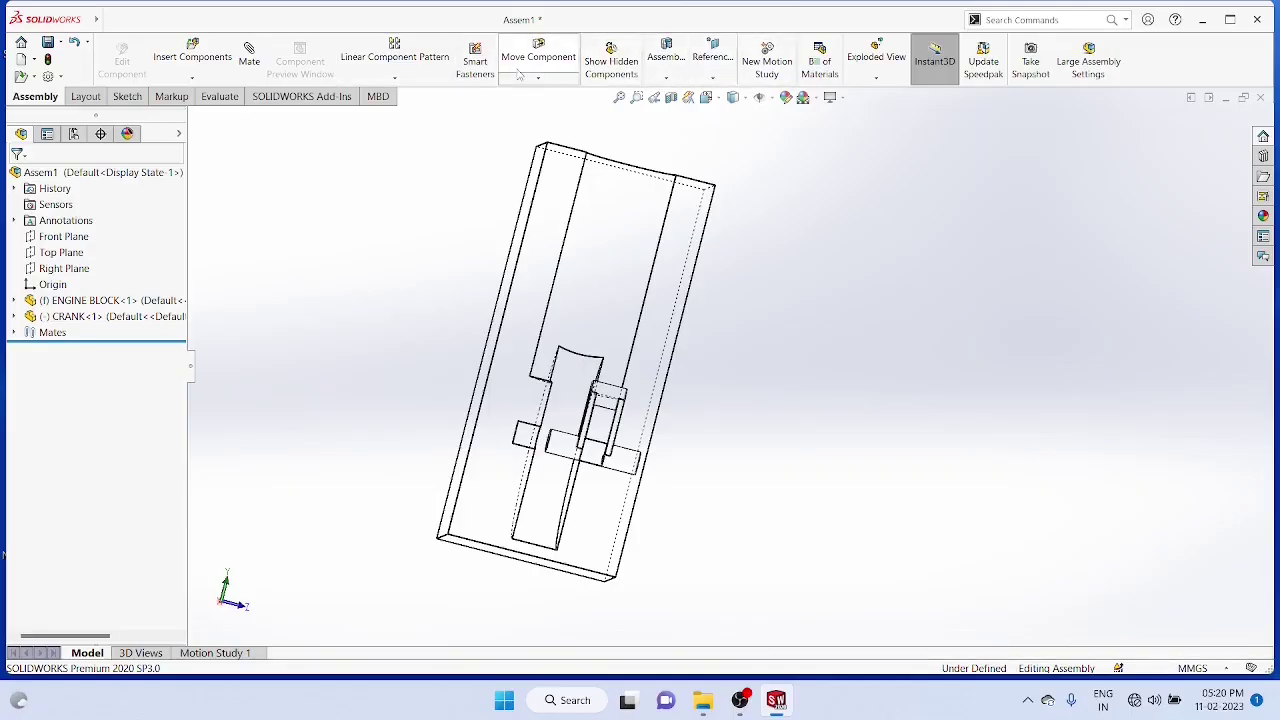
# Mate the crank's circular end edge coincident with the block's matching edge
pyautogui.click(249, 56)
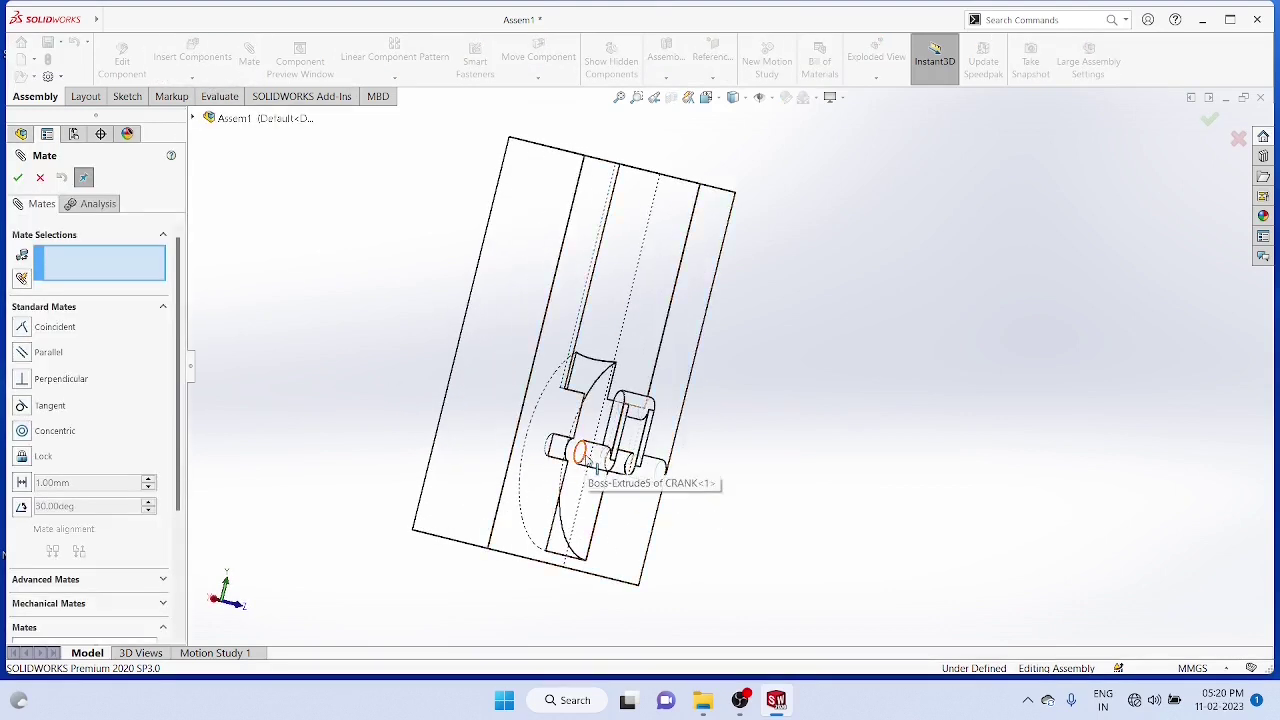
pyautogui.click(582, 458)
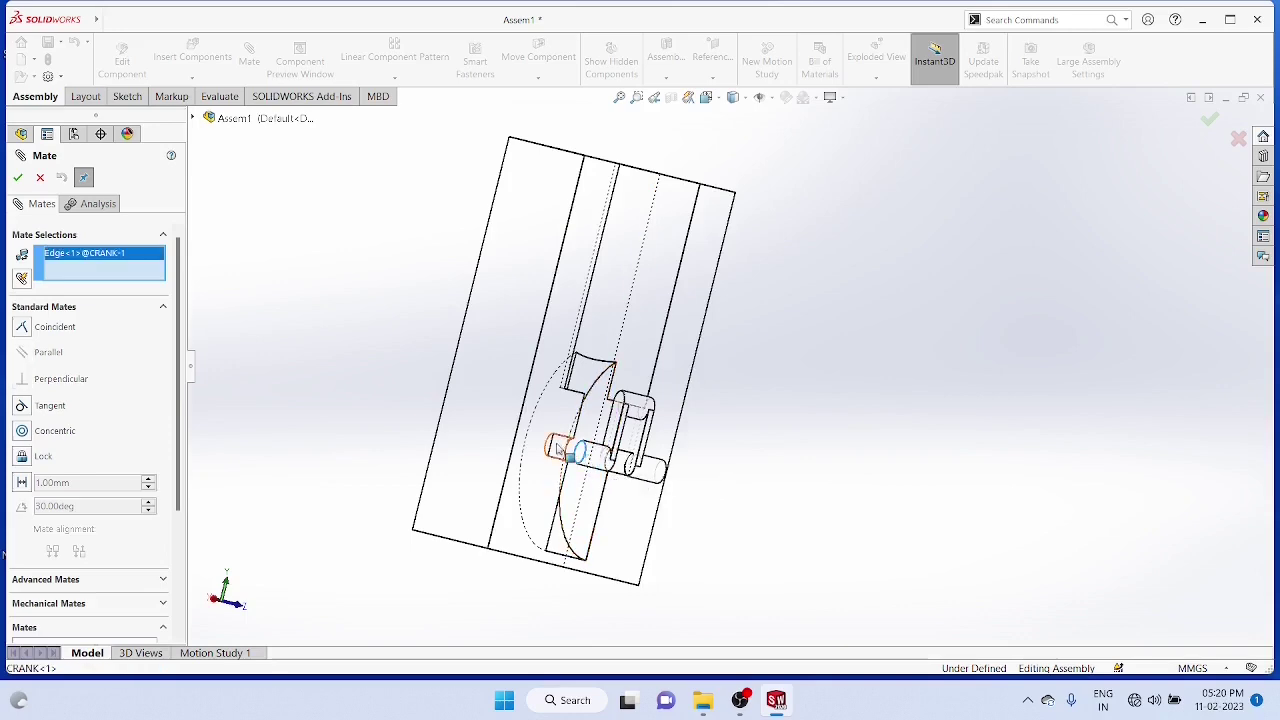
pyautogui.moveTo(809, 486); pyautogui.dragTo(836, 507, button='middle')
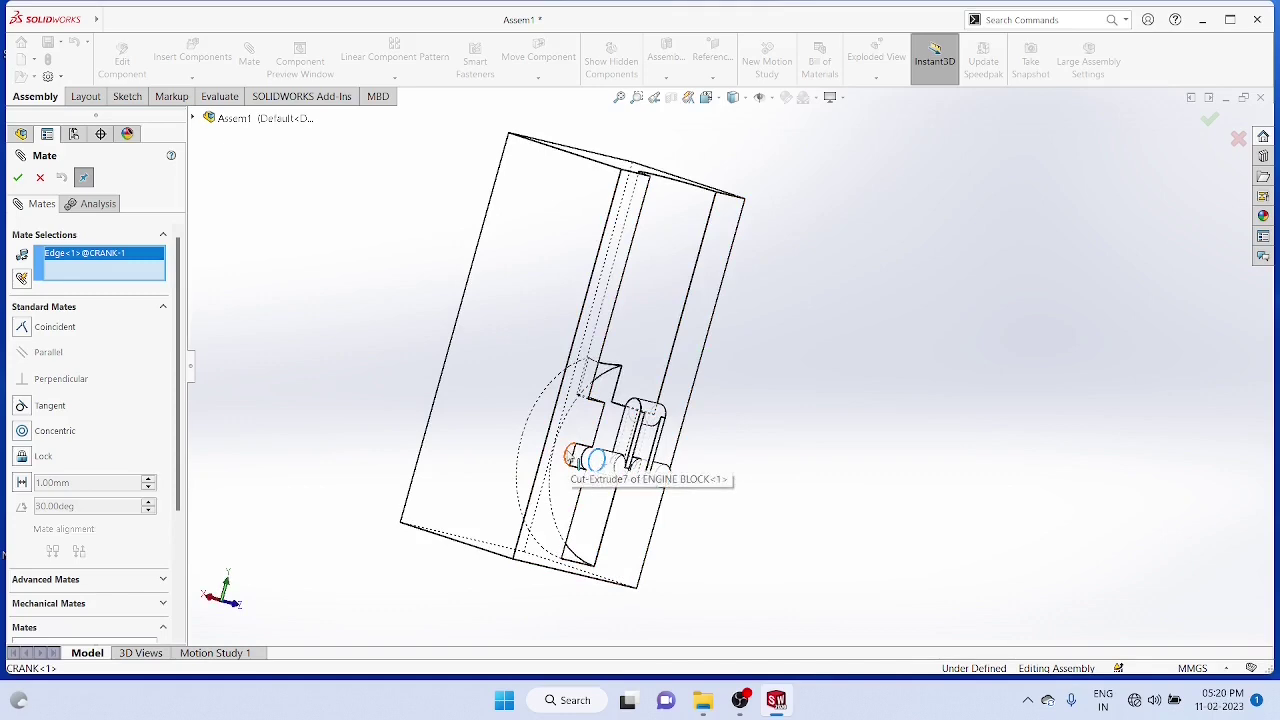
pyautogui.click(596, 460)
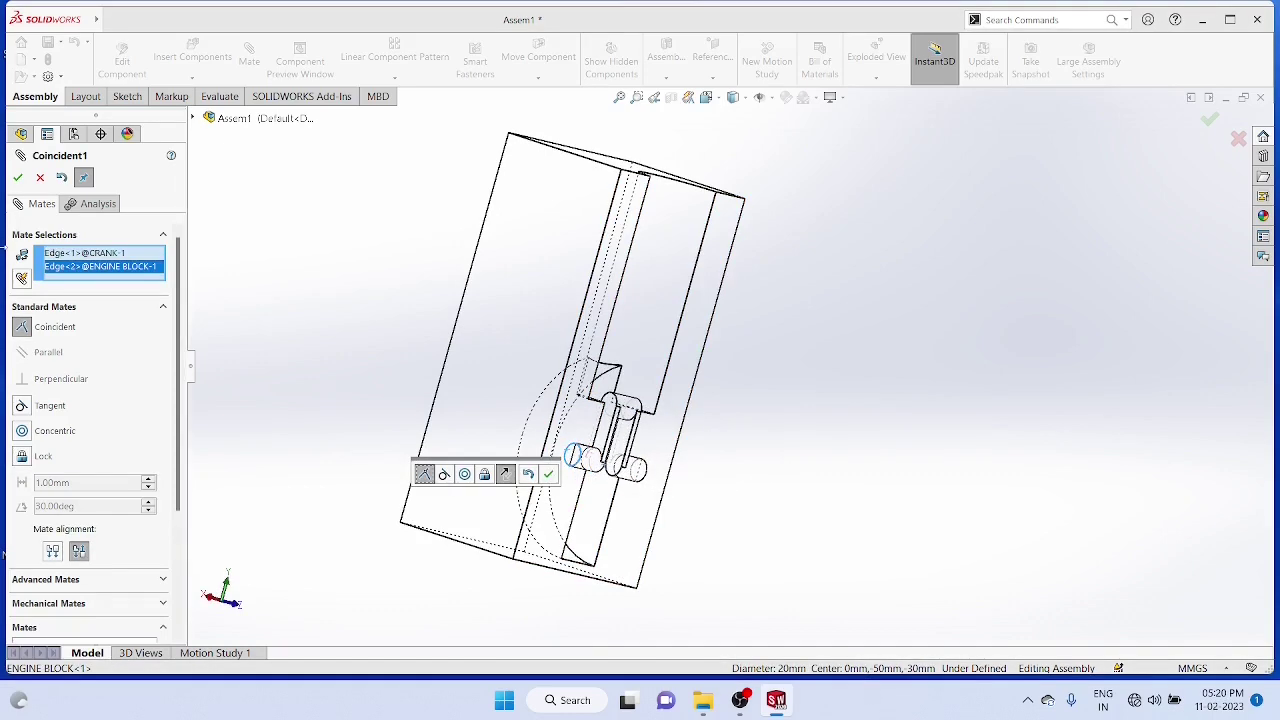
pyautogui.click(18, 178)
pyautogui.moveTo(831, 379); pyautogui.dragTo(709, 368, button='middle')
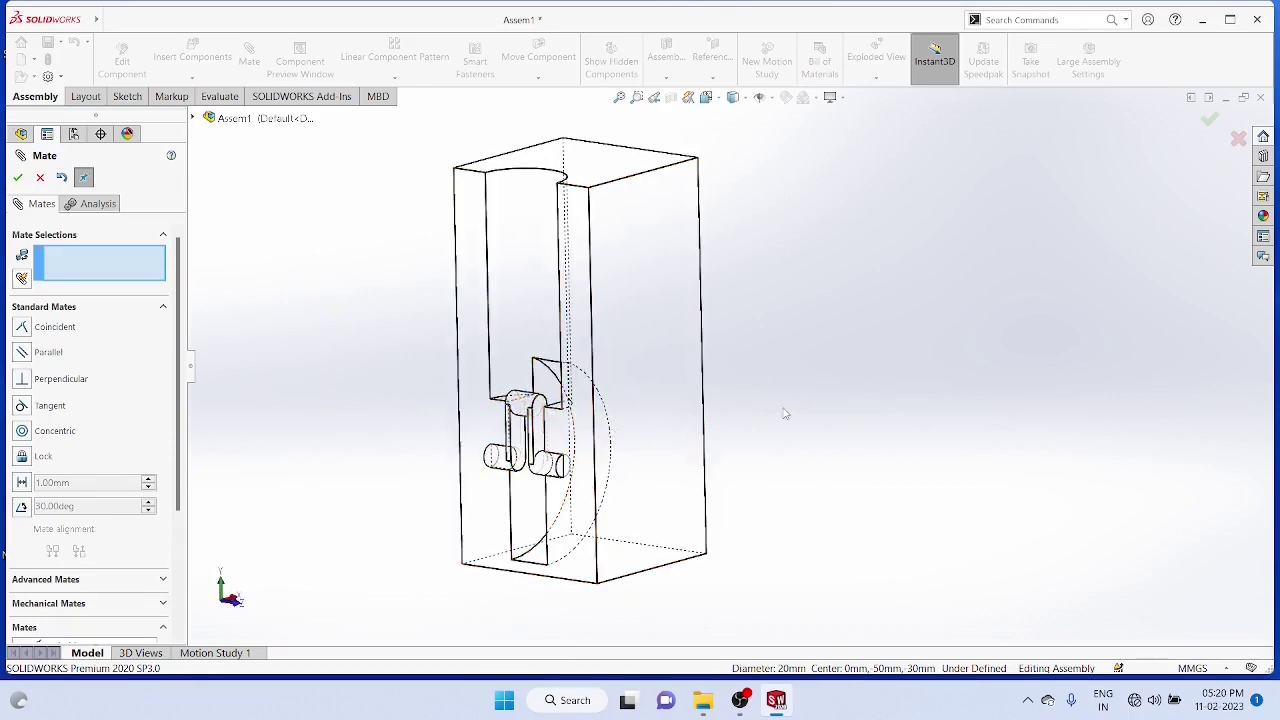
pyautogui.moveTo(785, 413); pyautogui.dragTo(824, 414, button='middle')
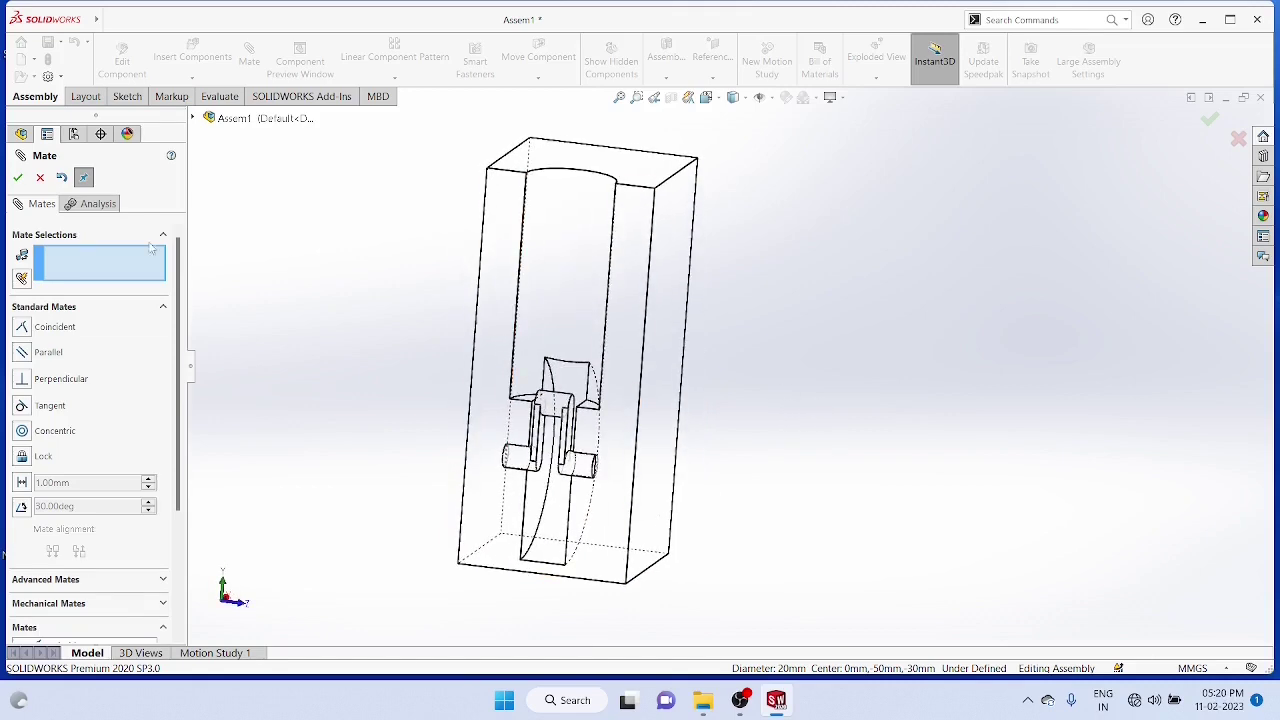
pyautogui.click(17, 177)
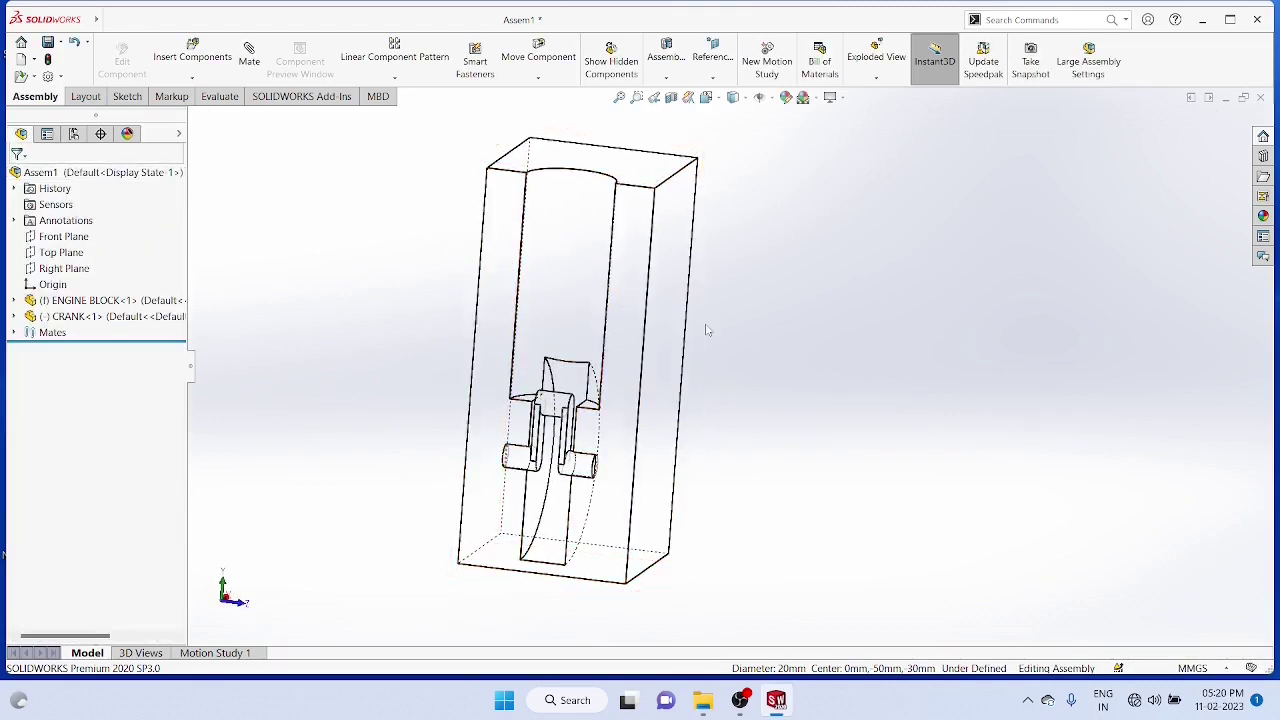
# Insert the CONNECTING ROD, rotate it upright about Z twice, and place it left of the block
pyautogui.moveTo(704, 325); pyautogui.dragTo(689, 351, button='middle')
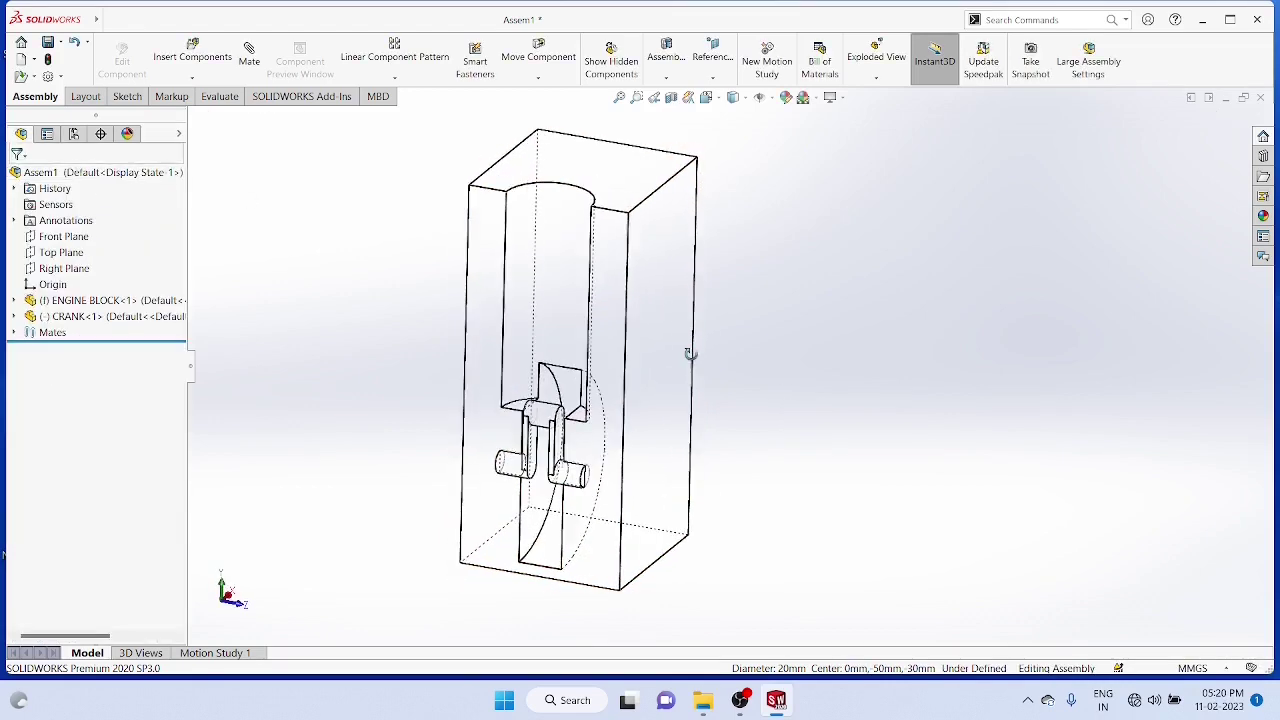
pyautogui.click(192, 82)
pyautogui.click(200, 95)
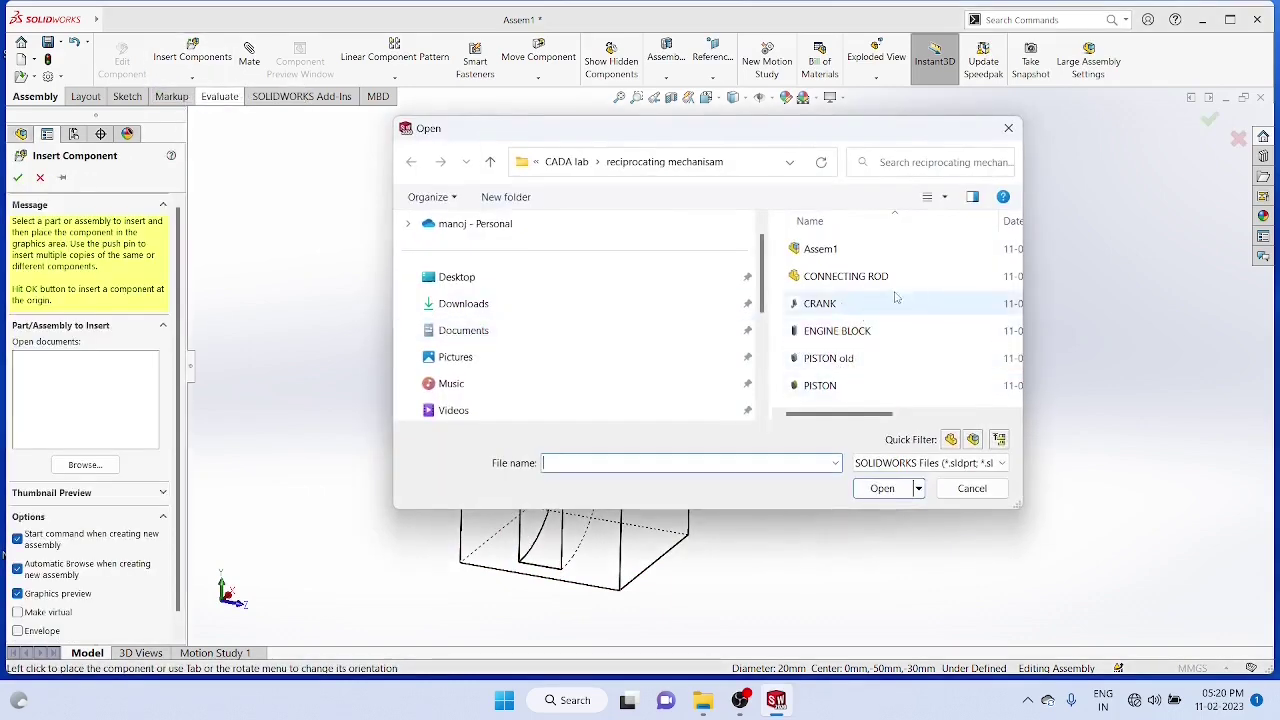
pyautogui.click(845, 276)
pyautogui.click(881, 488)
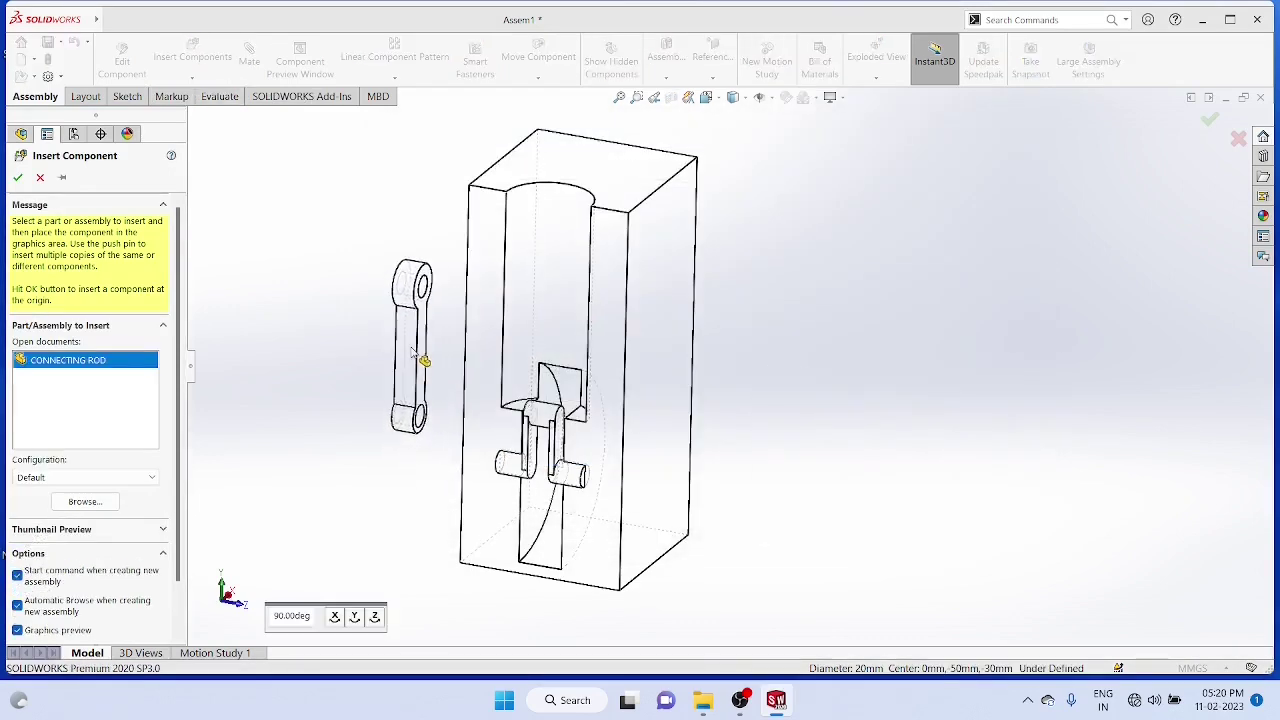
pyautogui.click(374, 618)
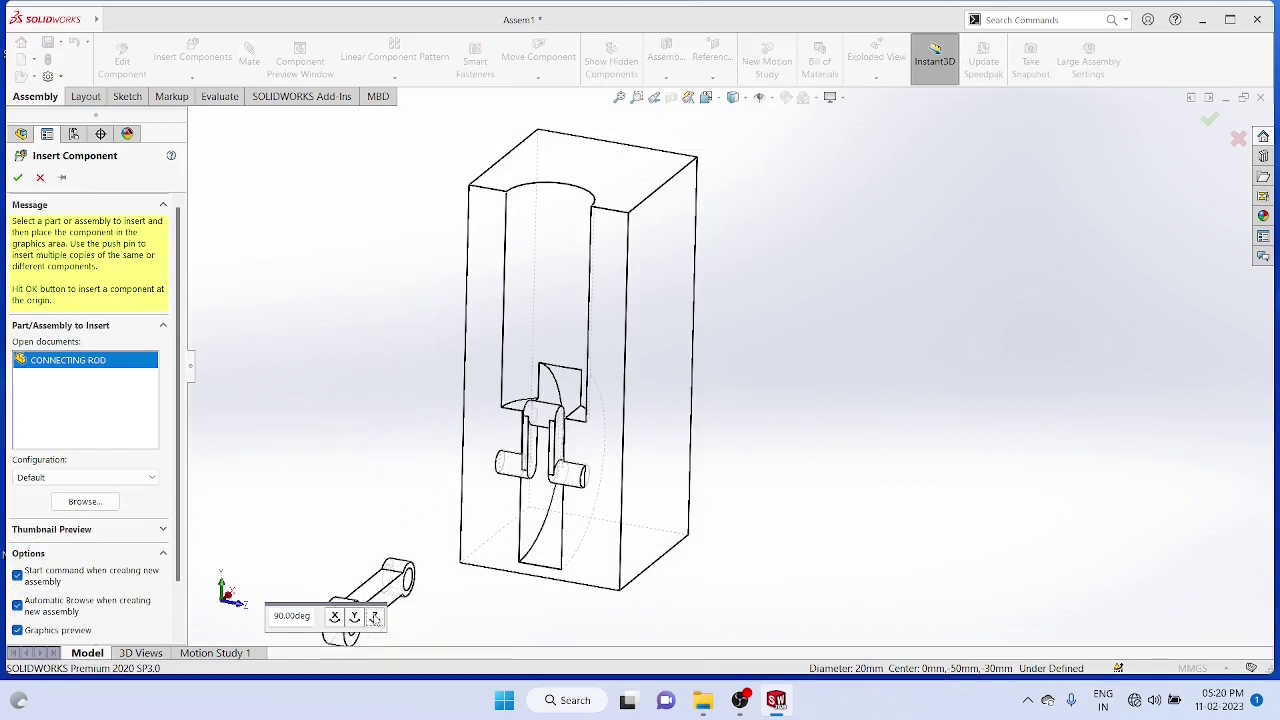
pyautogui.click(374, 618)
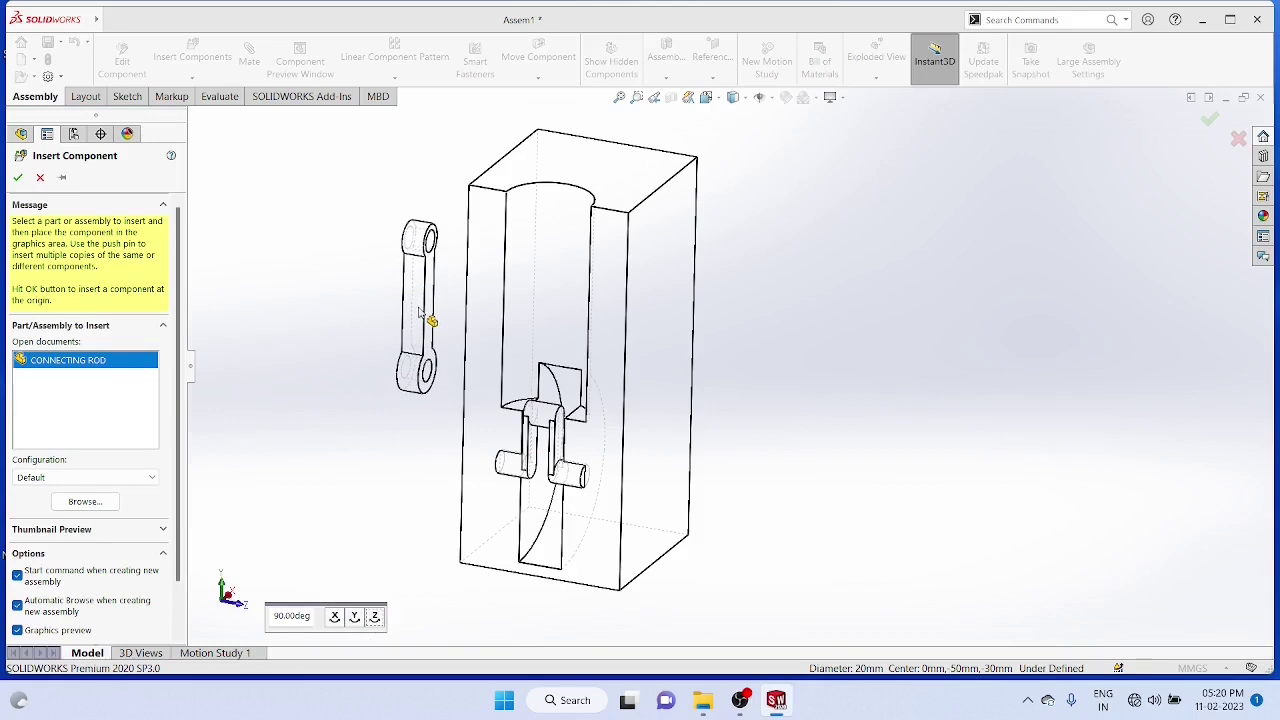
pyautogui.click(420, 312)
pyautogui.moveTo(730, 384); pyautogui.dragTo(817, 291, button='middle')
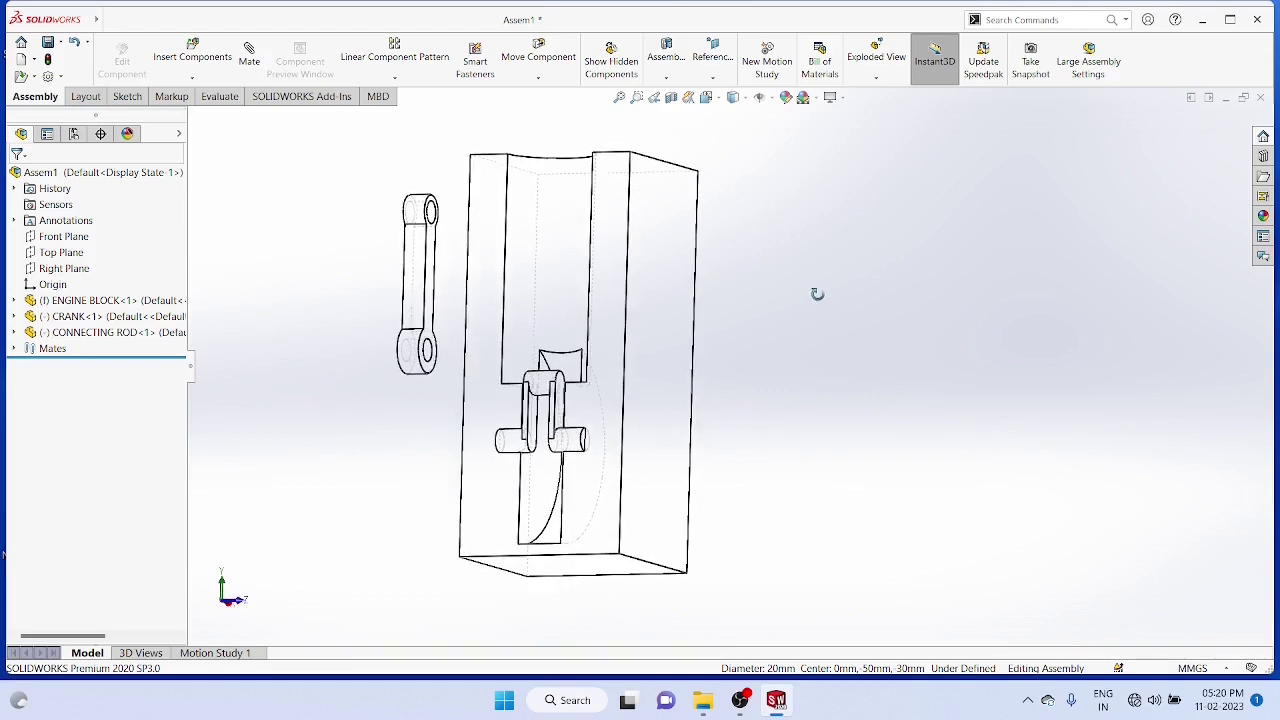
# Mate the connecting rod's lower hole concentric with the crank pin
pyautogui.click(248, 58)
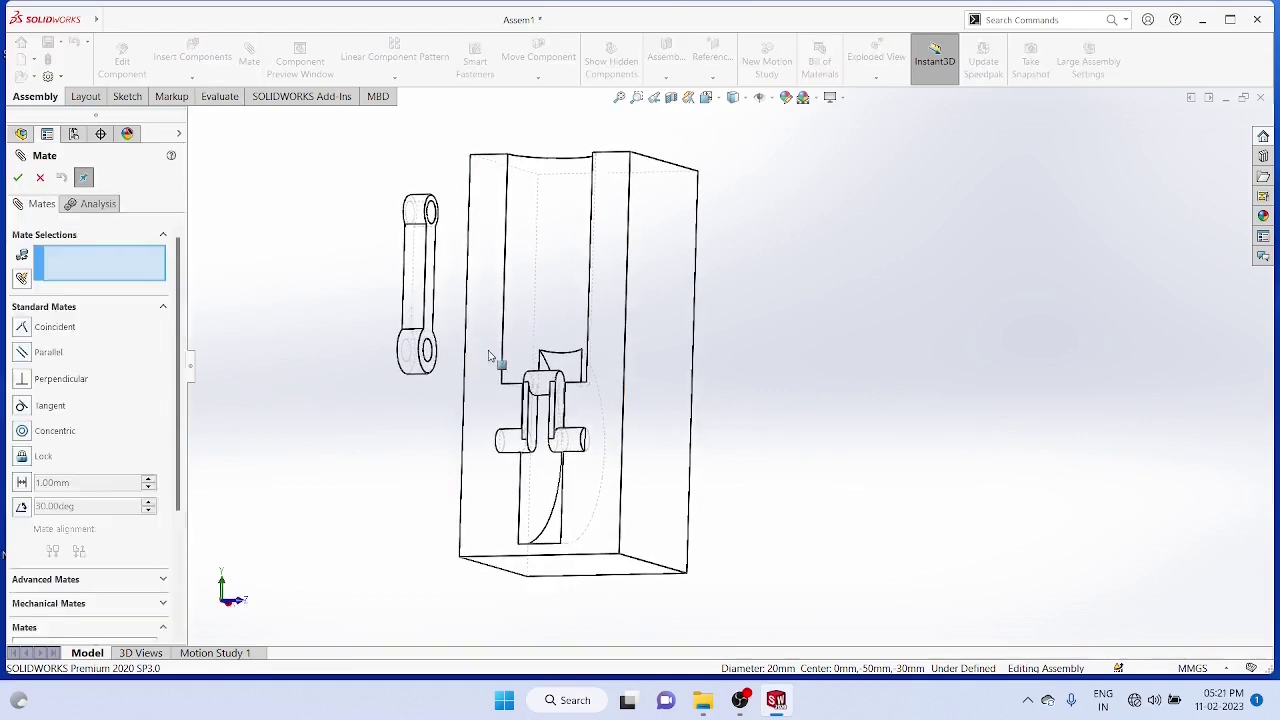
pyautogui.click(431, 351)
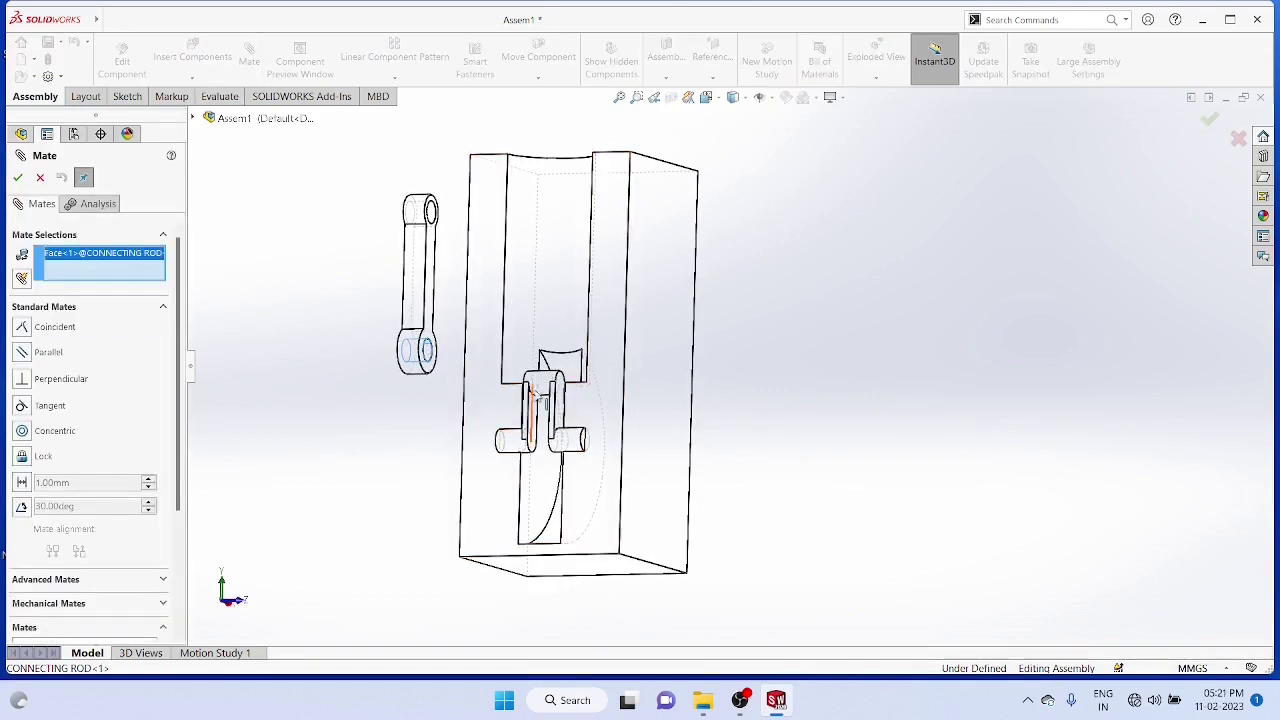
pyautogui.click(548, 381)
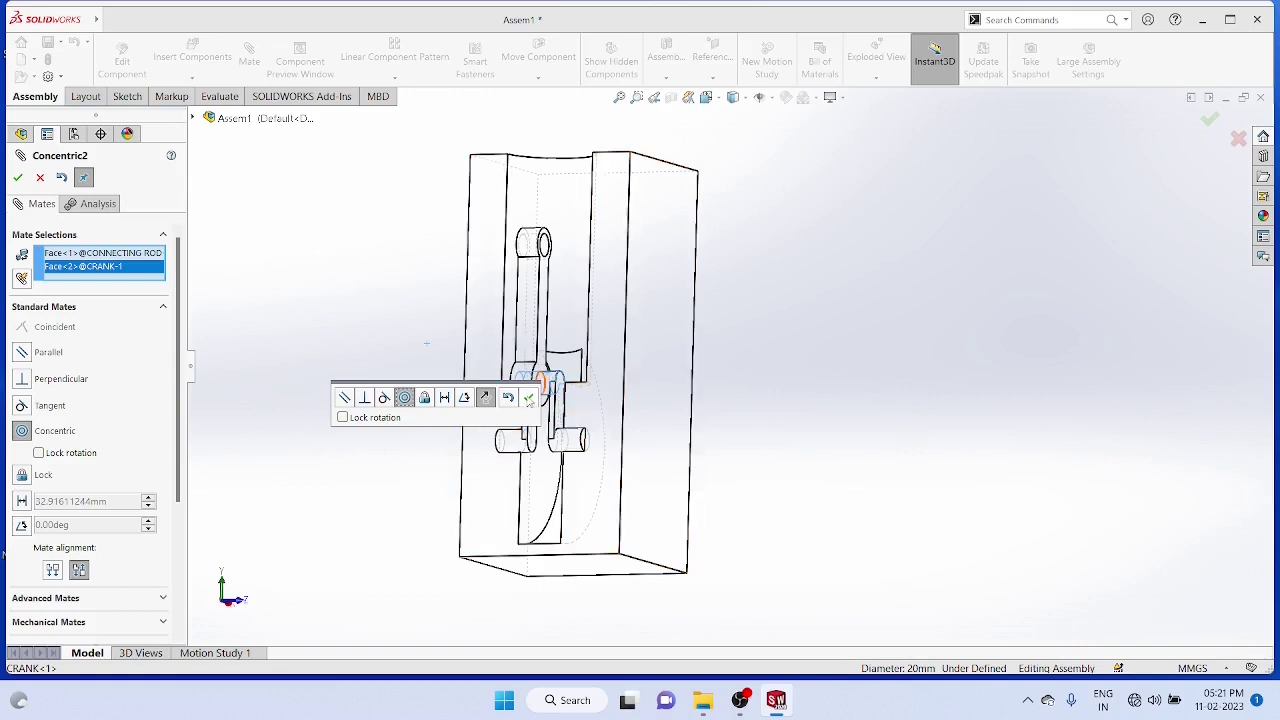
pyautogui.click(528, 397)
# Switch the display to wireframe to inspect the fit, then back to hidden lines visible
pyautogui.moveTo(758, 398); pyautogui.dragTo(777, 437, button='middle')
pyautogui.scroll(-4, 654, 420)
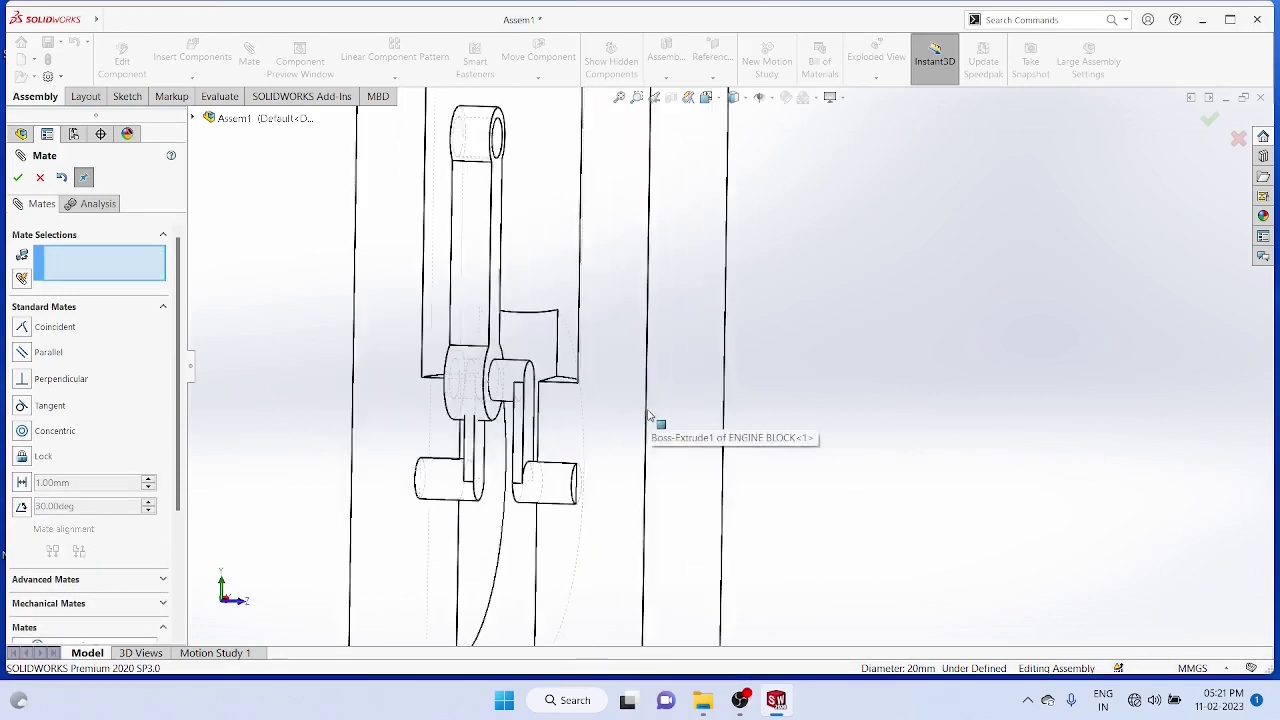
pyautogui.click(742, 97)
pyautogui.click(735, 191)
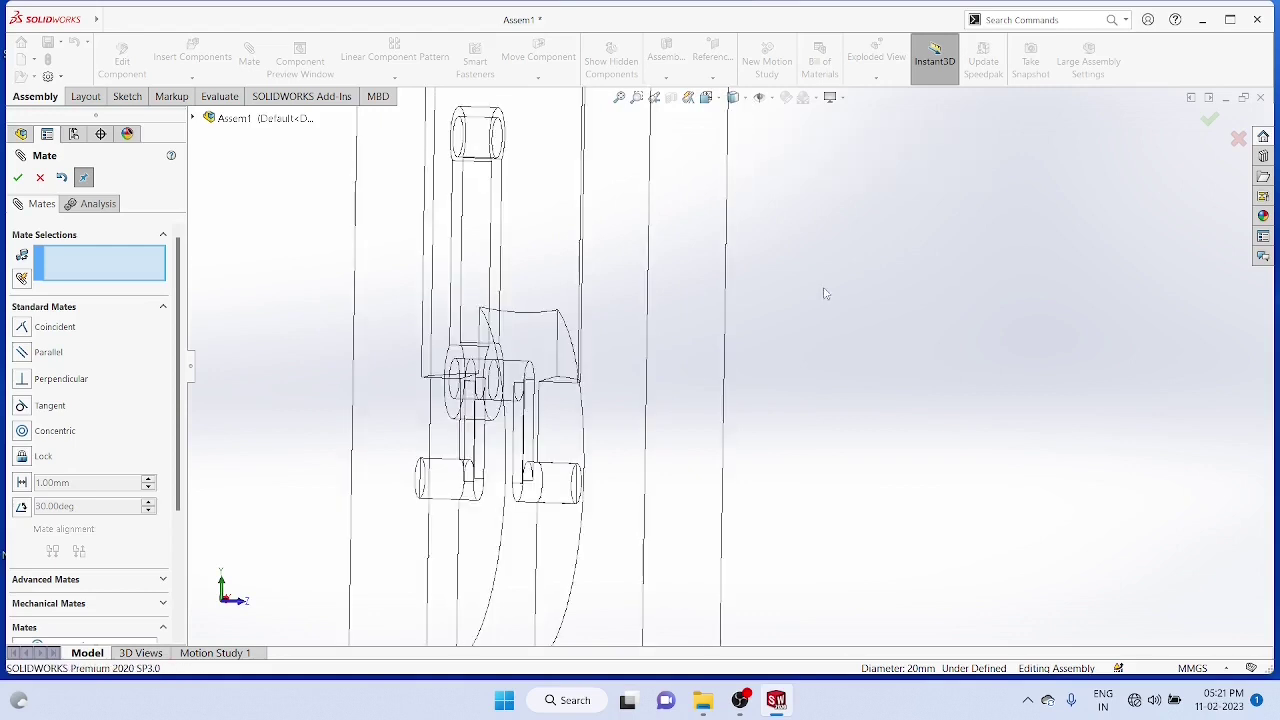
pyautogui.moveTo(825, 293); pyautogui.dragTo(803, 237, button='middle')
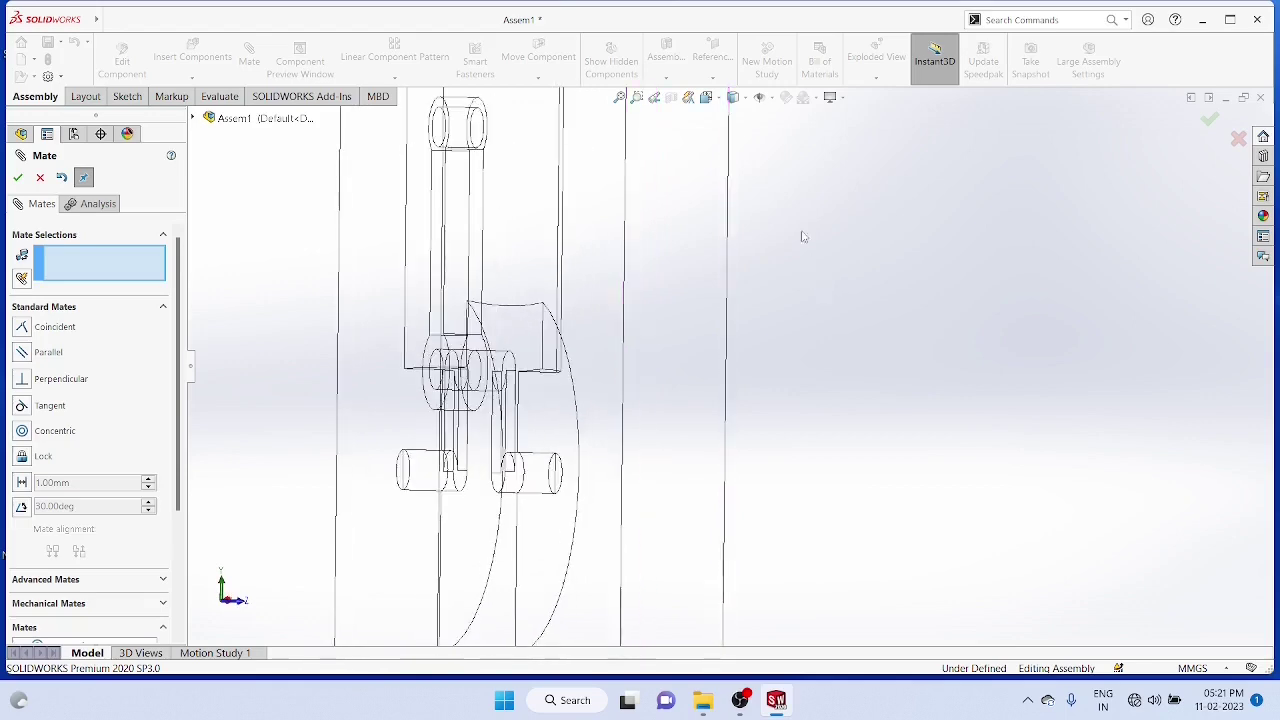
pyautogui.click(733, 97)
pyautogui.click(735, 175)
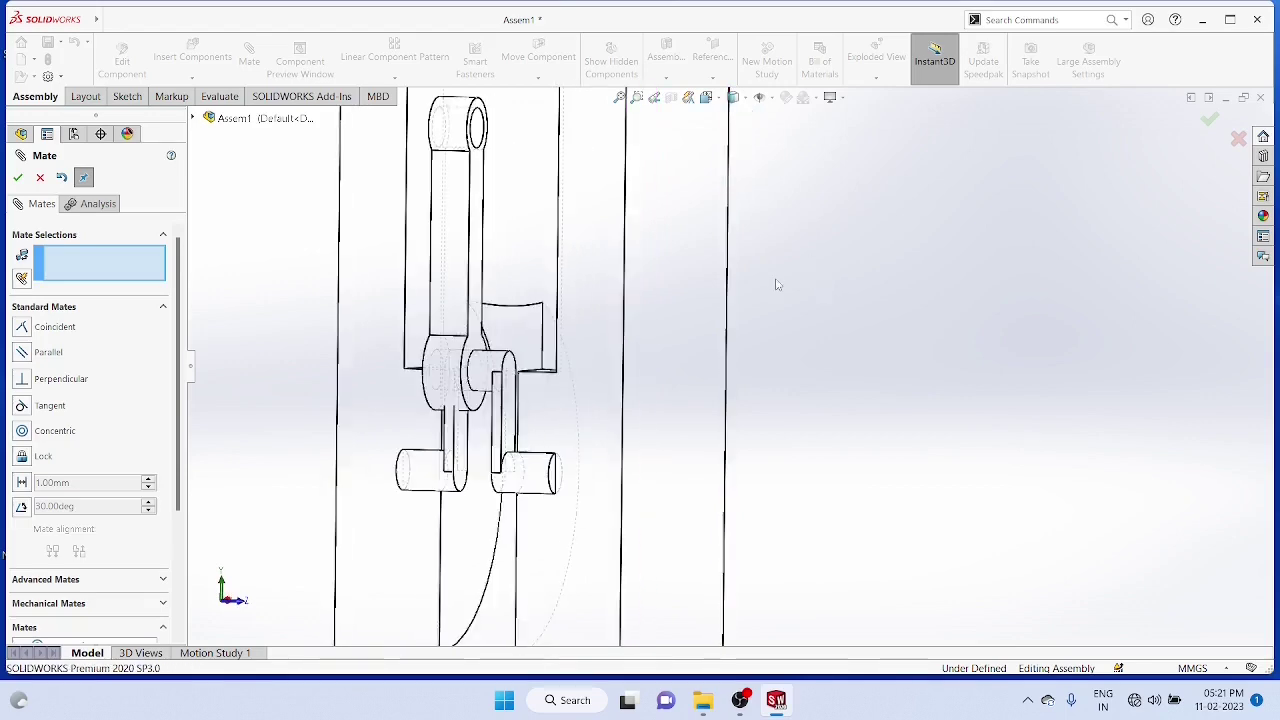
pyautogui.moveTo(775, 288); pyautogui.dragTo(823, 277, button='middle')
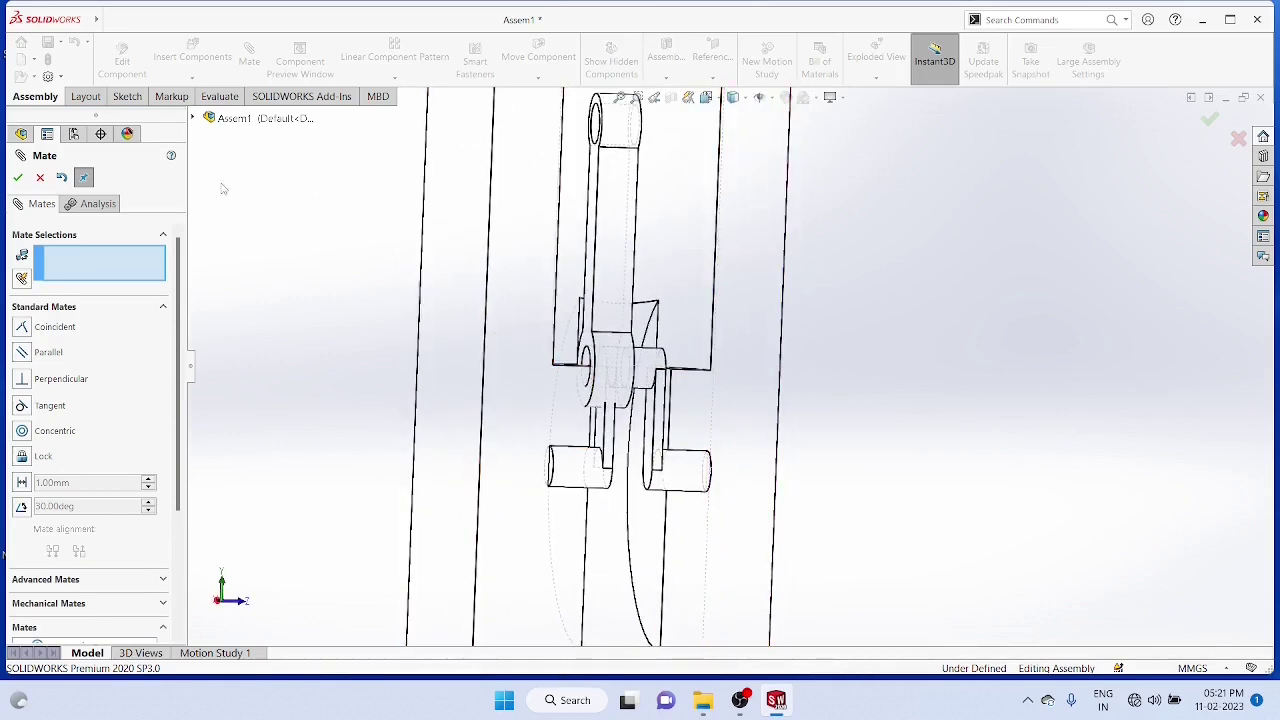
# Add a coincident mate between the connecting rod's circular edge and the crank's edge
pyautogui.click(18, 178)
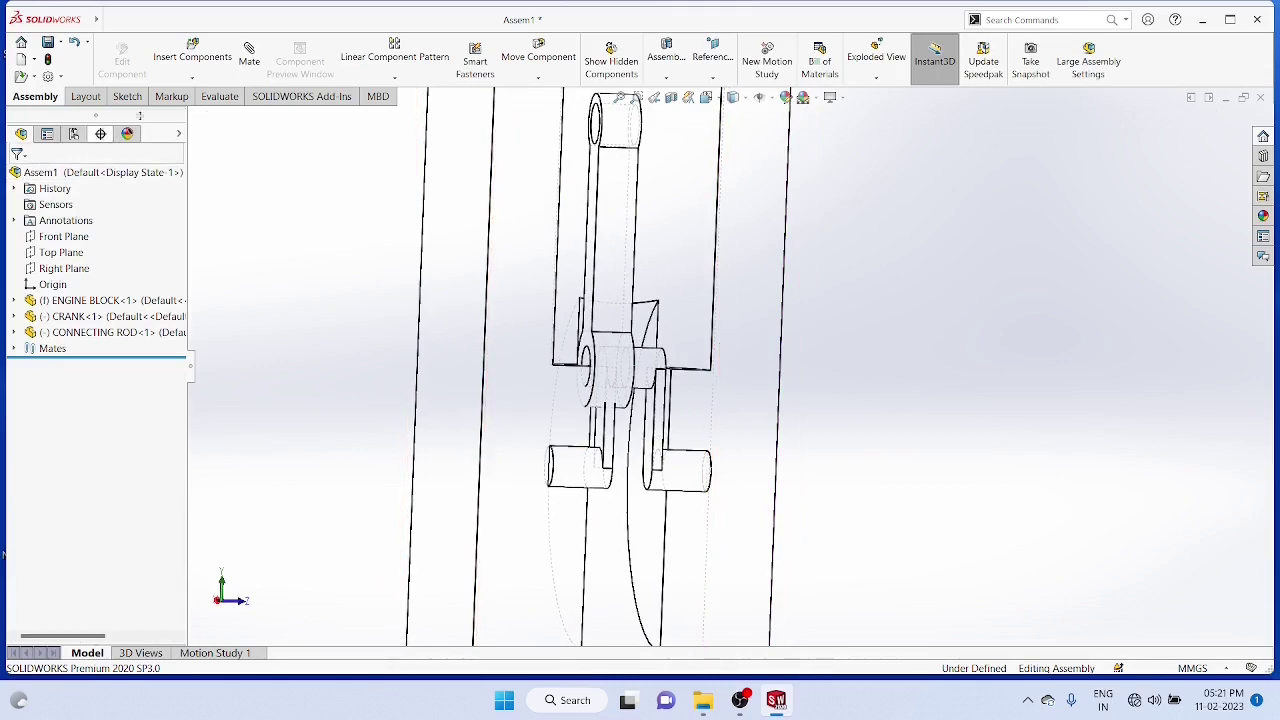
pyautogui.click(252, 60)
pyautogui.moveTo(1046, 414); pyautogui.dragTo(960, 397, button='middle')
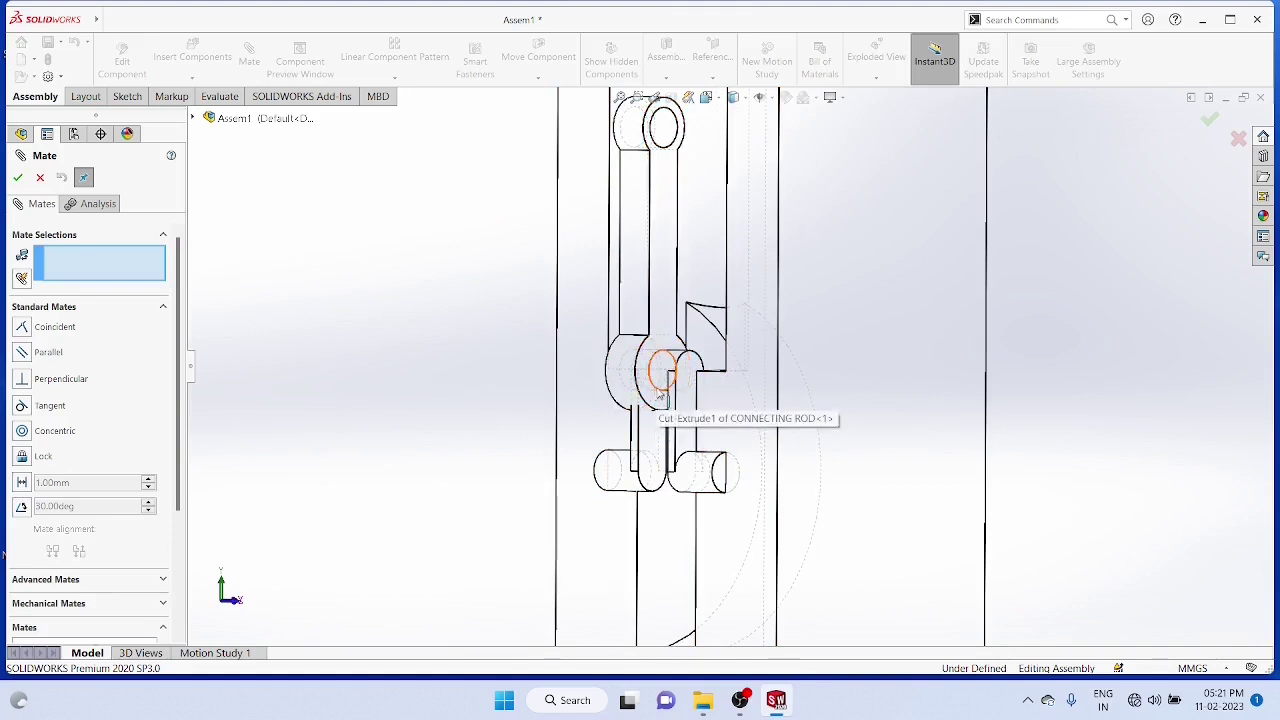
pyautogui.click(659, 398)
pyautogui.moveTo(851, 423); pyautogui.dragTo(969, 408, button='middle')
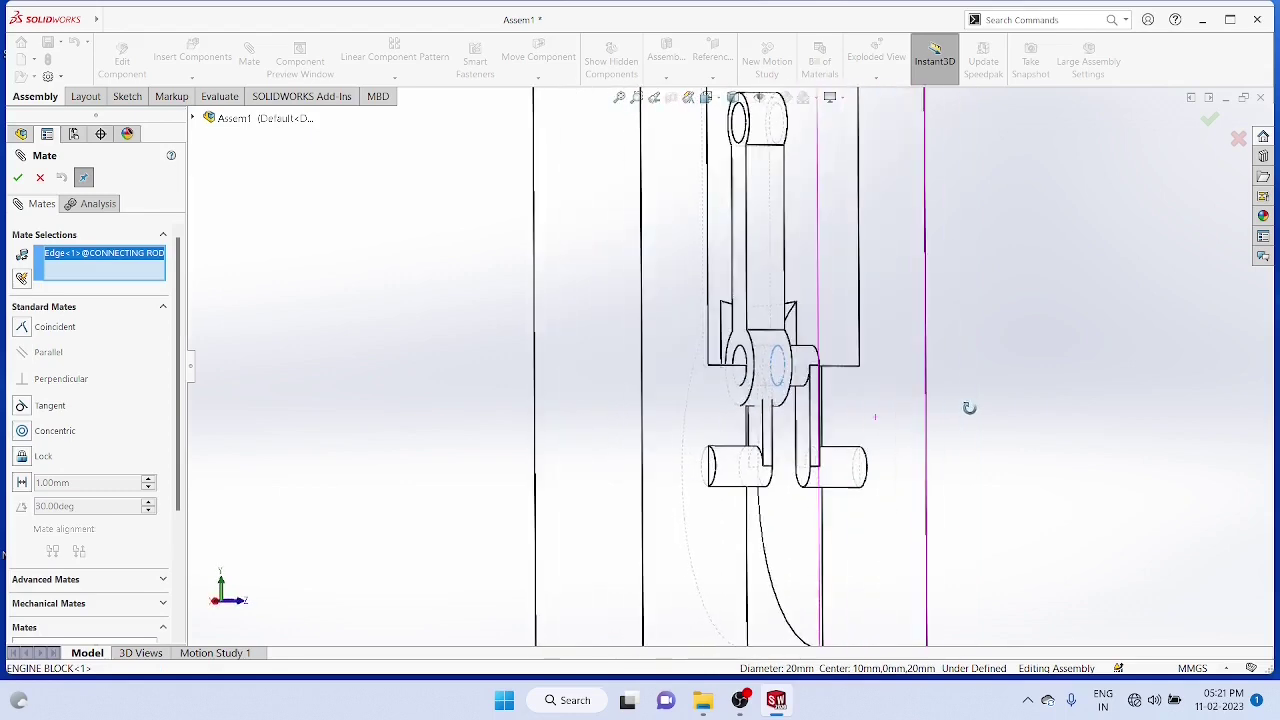
pyautogui.click(808, 389)
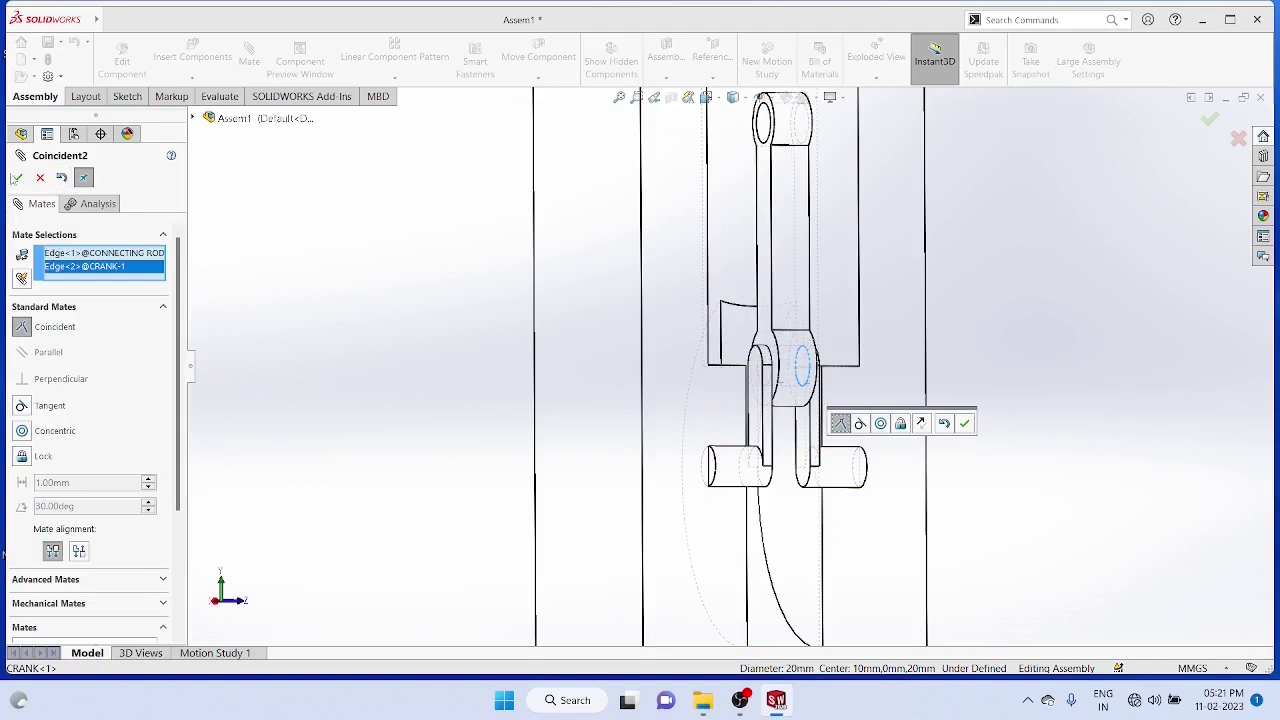
pyautogui.click(17, 177)
pyautogui.hotkey('ctrl', '1')
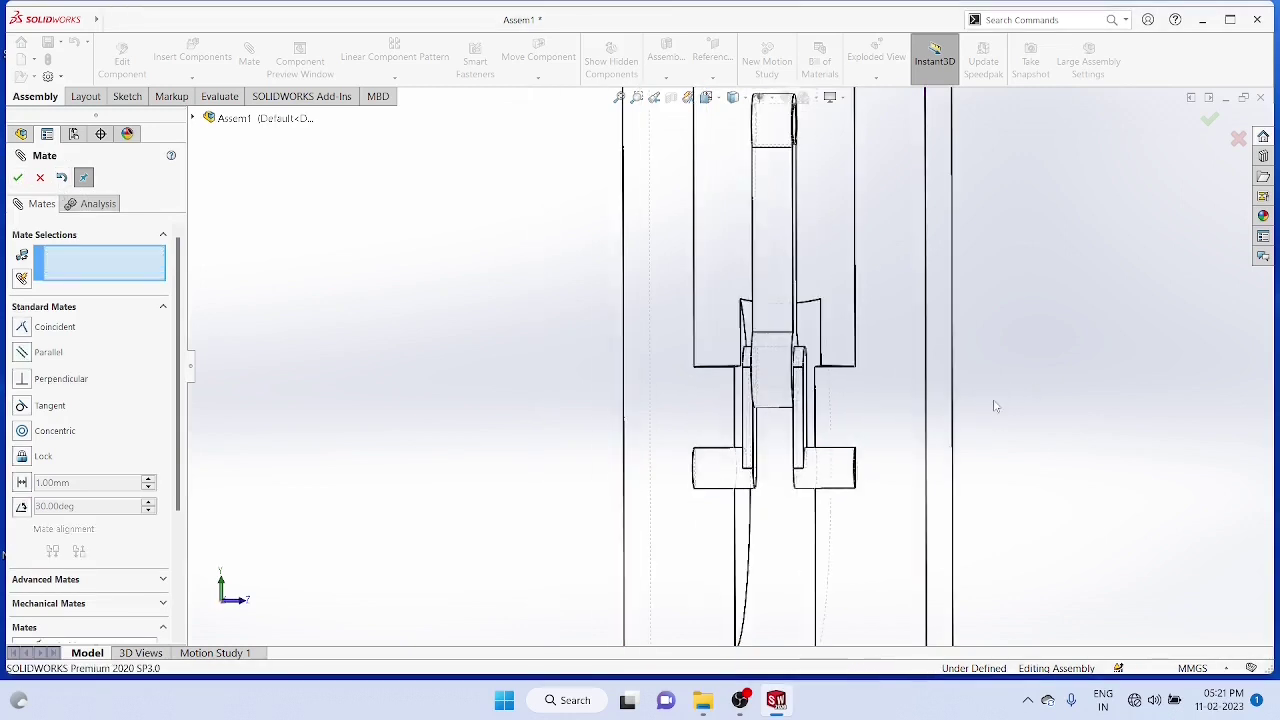
pyautogui.moveTo(995, 405); pyautogui.dragTo(951, 430, button='middle')
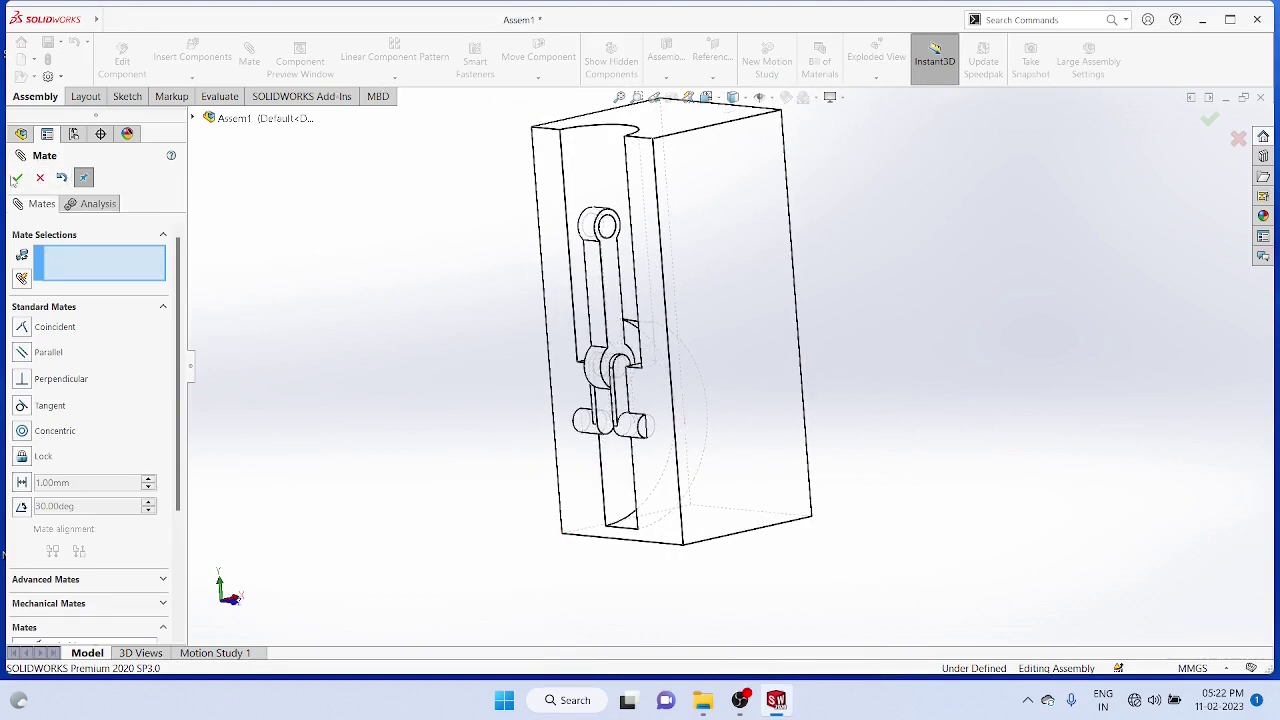
# Close the mate tool and load the PISTON part for insertion
pyautogui.click(16, 178)
pyautogui.click(193, 78)
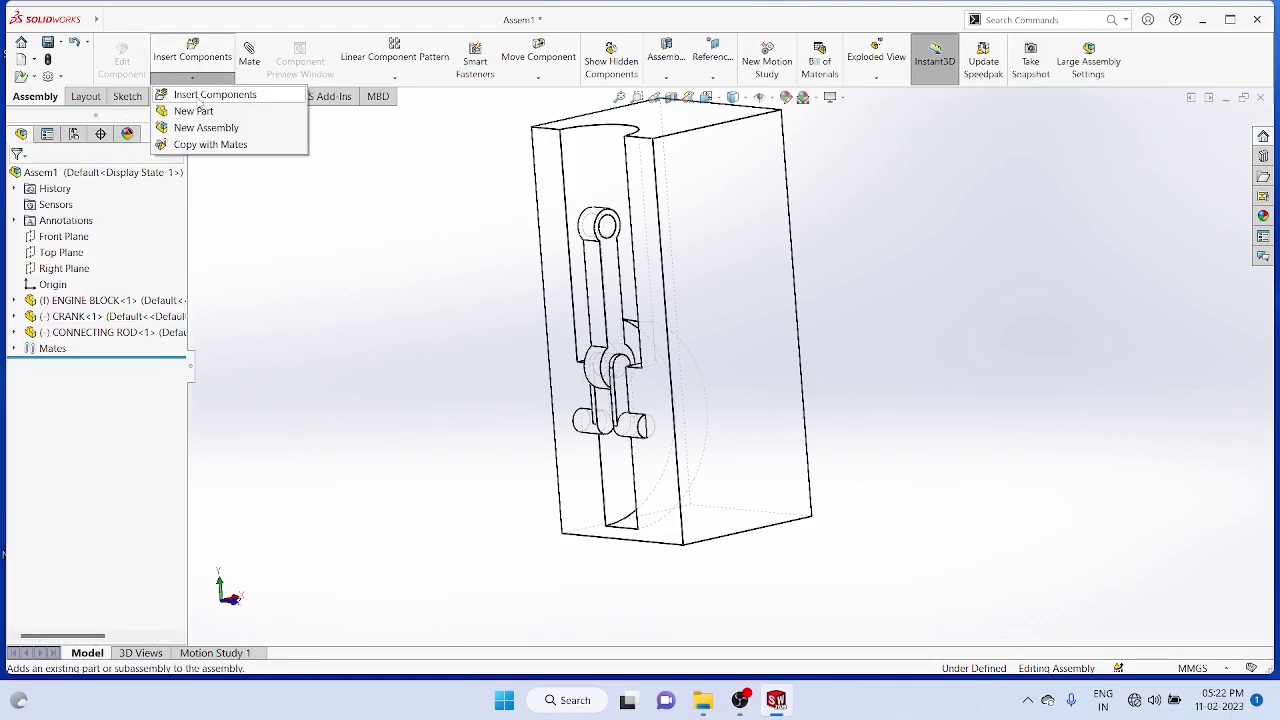
pyautogui.click(210, 95)
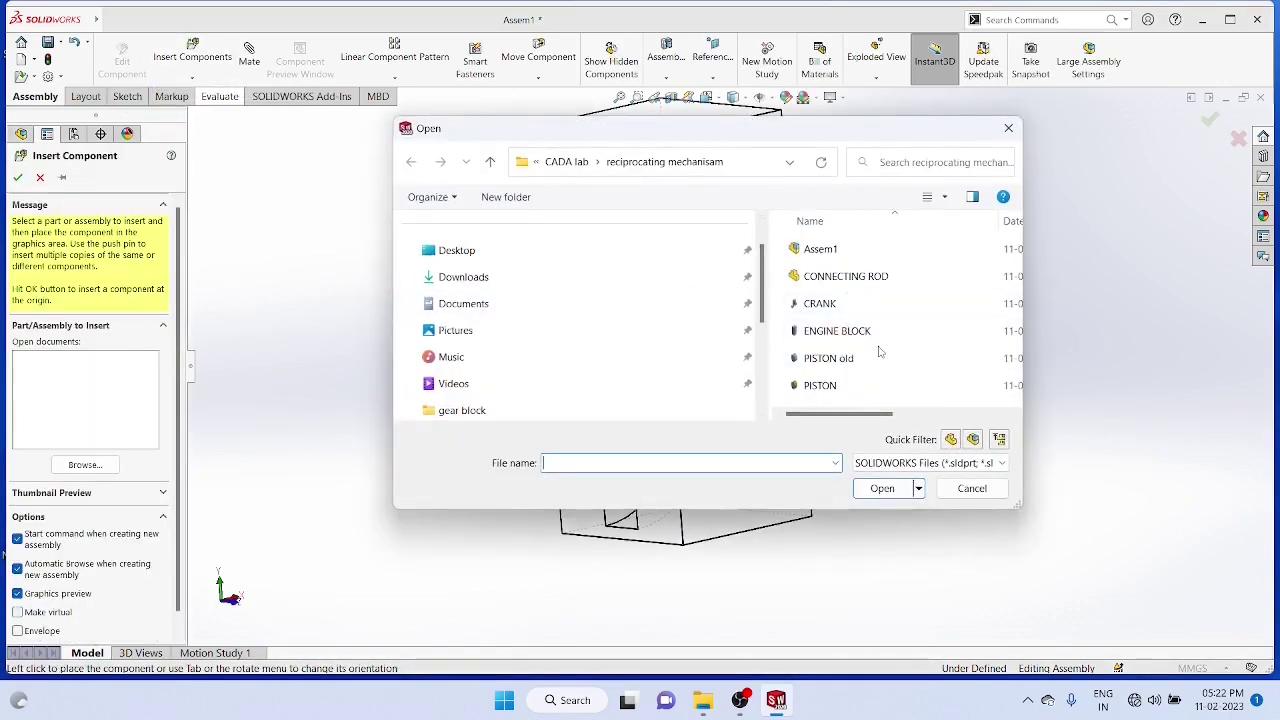
pyautogui.click(824, 388)
pyautogui.click(884, 488)
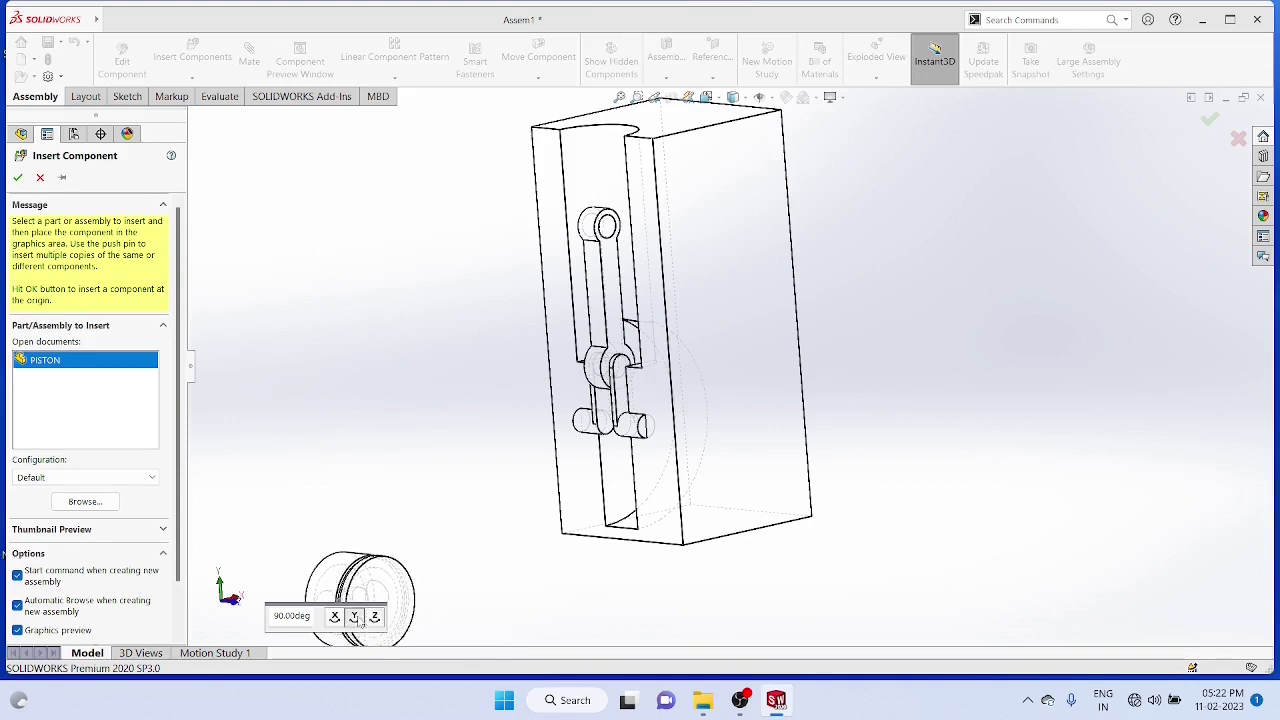
# Rotate the piston about Y and Z until upright, then place it beside the block
pyautogui.click(355, 618)
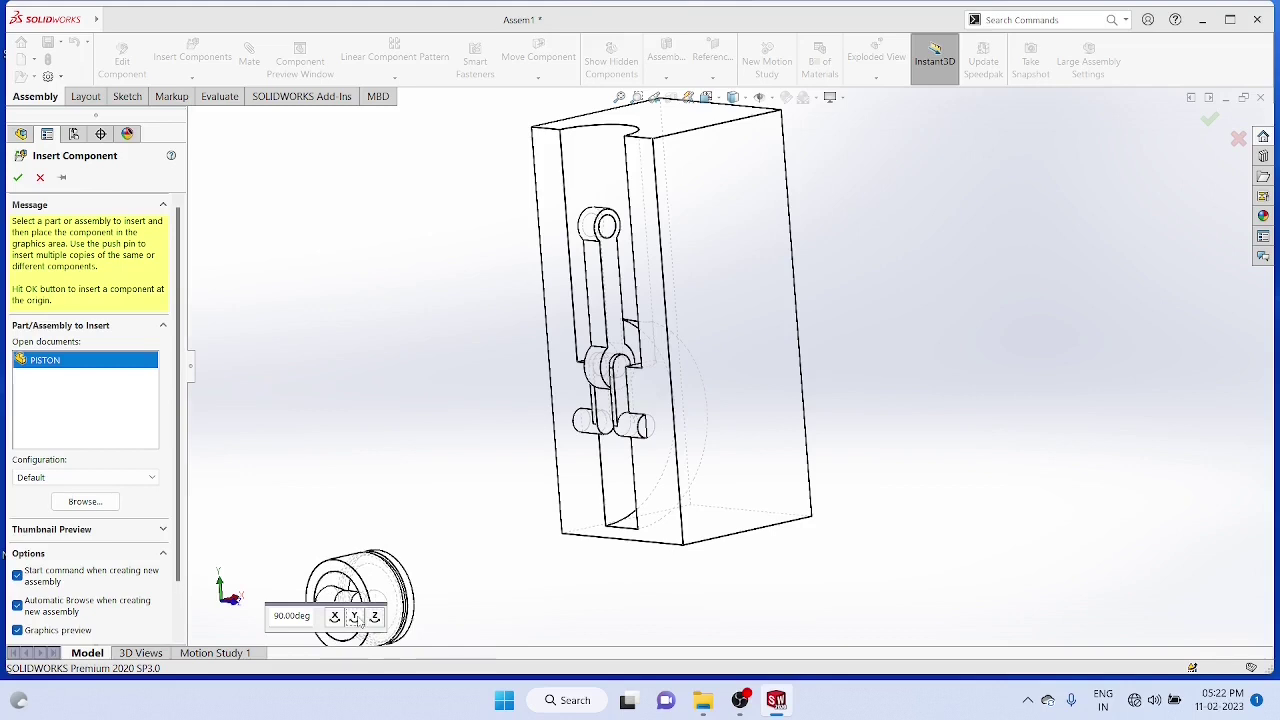
pyautogui.click(338, 618)
pyautogui.click(355, 618)
pyautogui.click(355, 618)
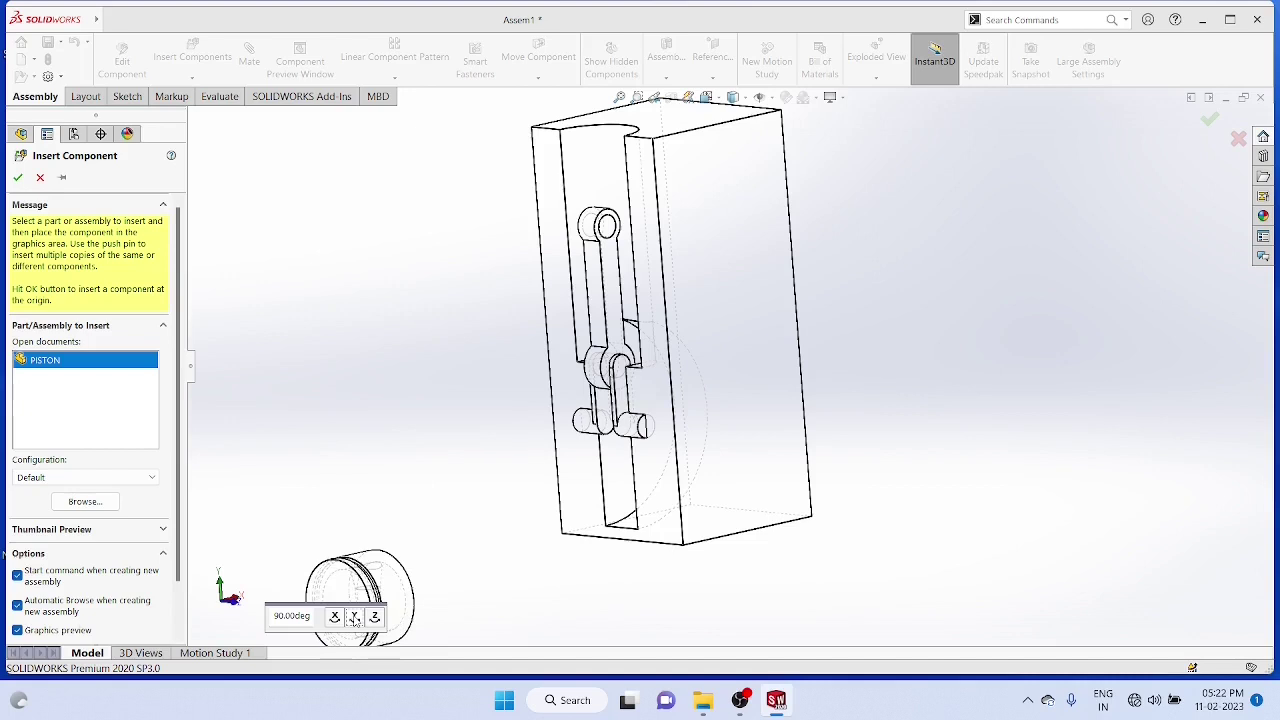
pyautogui.click(375, 618)
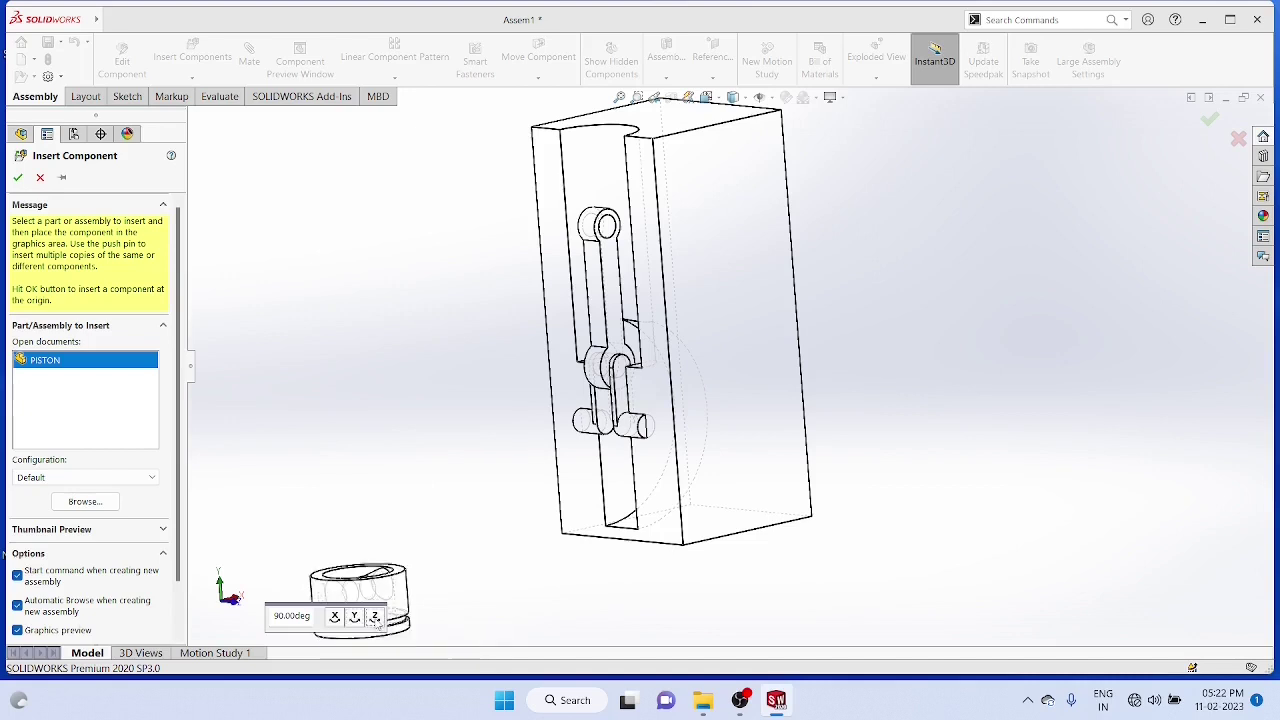
pyautogui.click(375, 618)
pyautogui.click(375, 618)
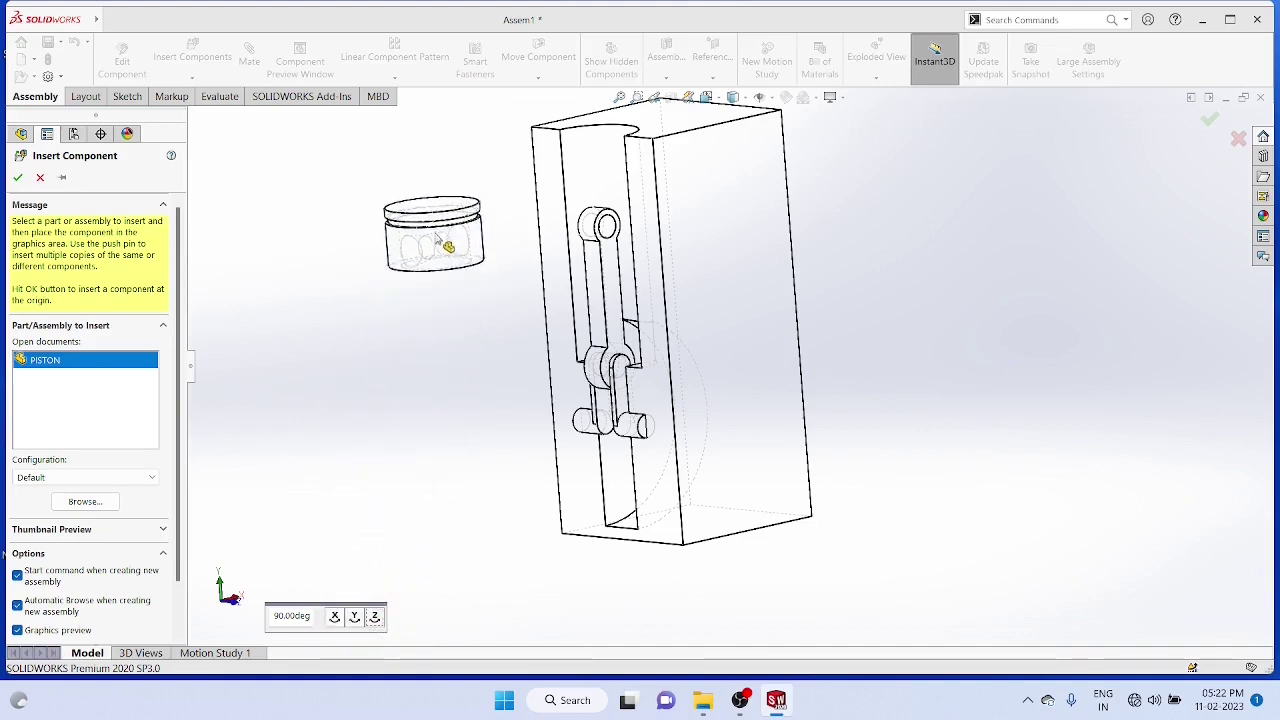
pyautogui.click(449, 205)
pyautogui.moveTo(907, 265); pyautogui.dragTo(929, 193, button='middle')
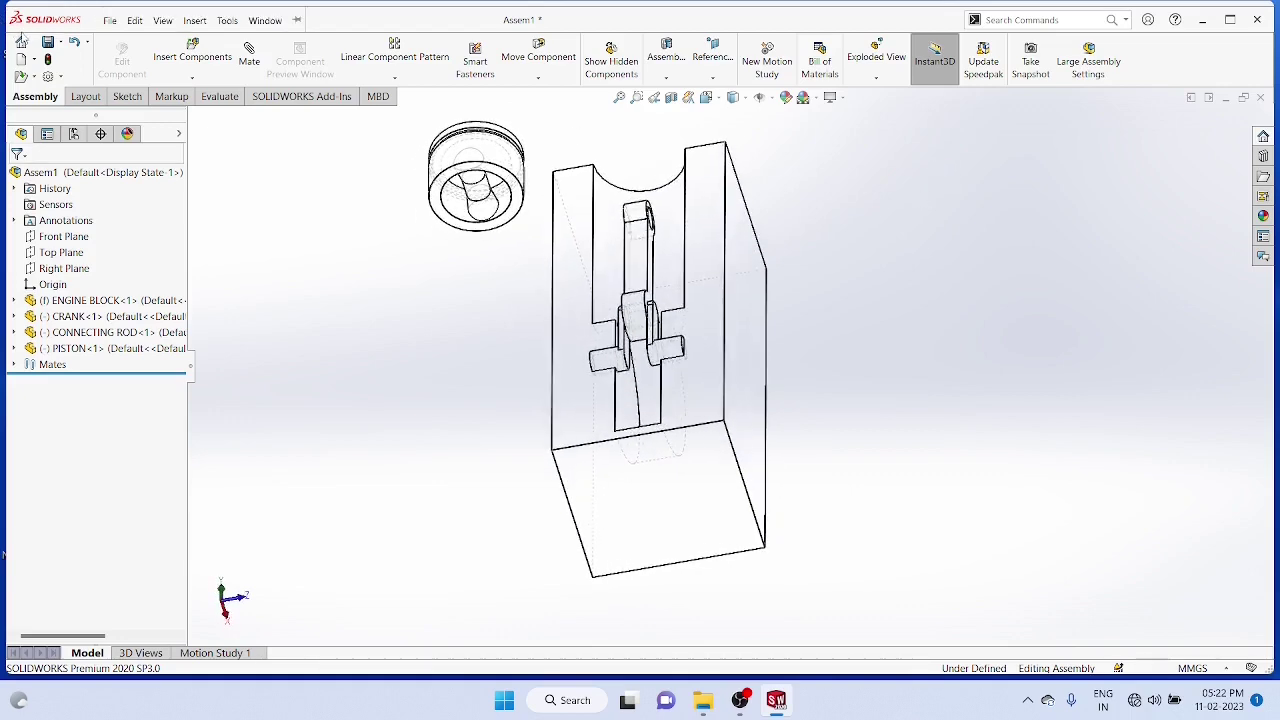
# Rebuild and save the assembly with the file name Assem2
pyautogui.click(48, 44)
pyautogui.click(608, 296)
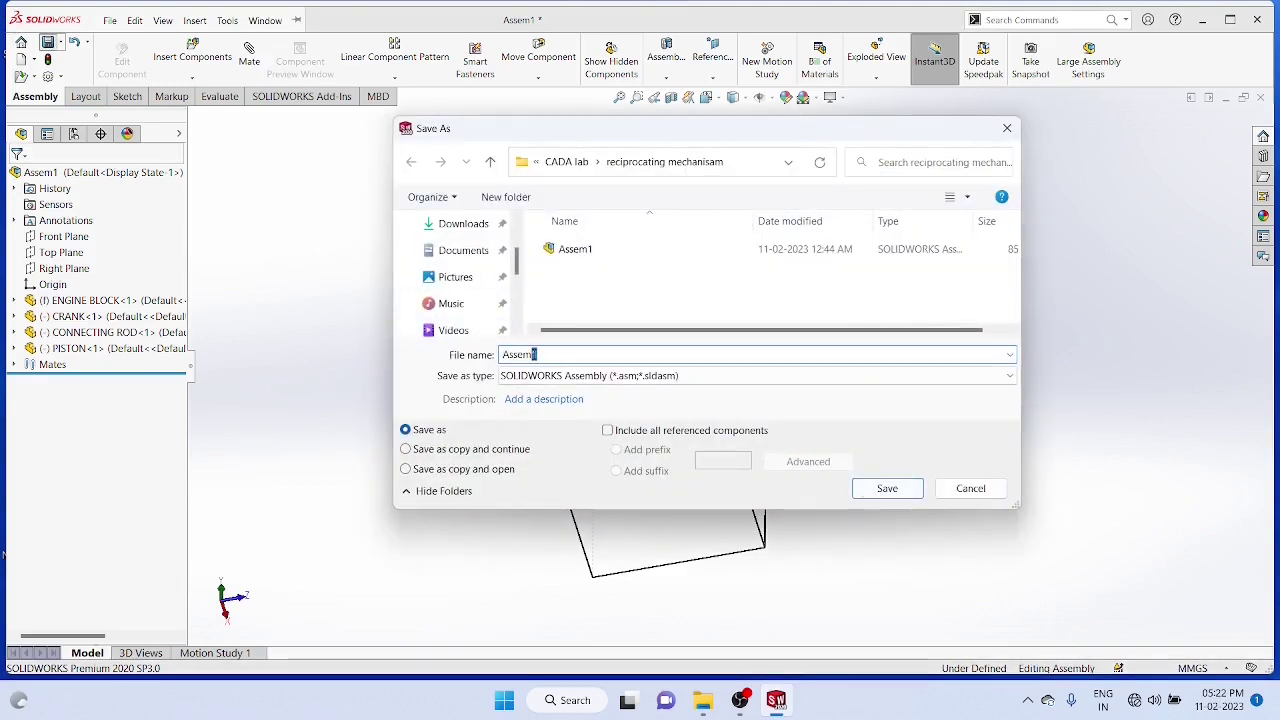
pyautogui.write('Assem2')
pyautogui.click(887, 488)
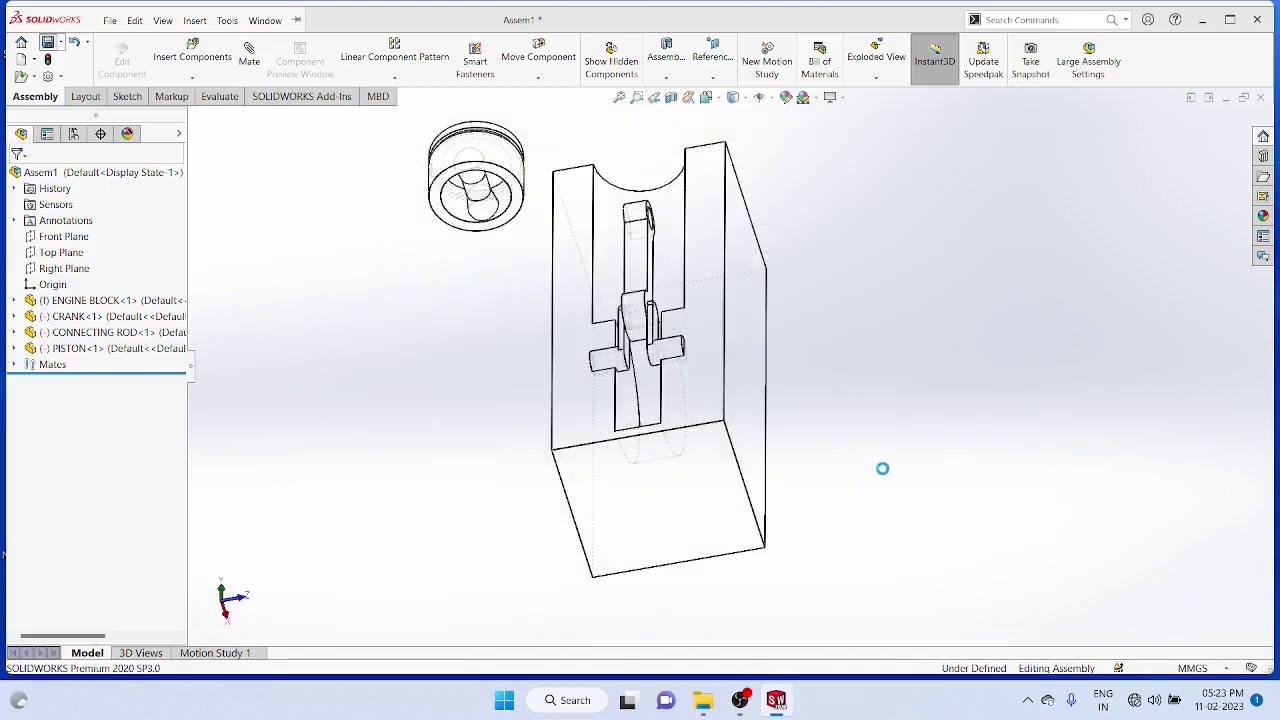
# Mate the piston's pin hole face concentric with the connecting rod's top hole
pyautogui.moveTo(910, 390); pyautogui.dragTo(900, 364, button='middle')
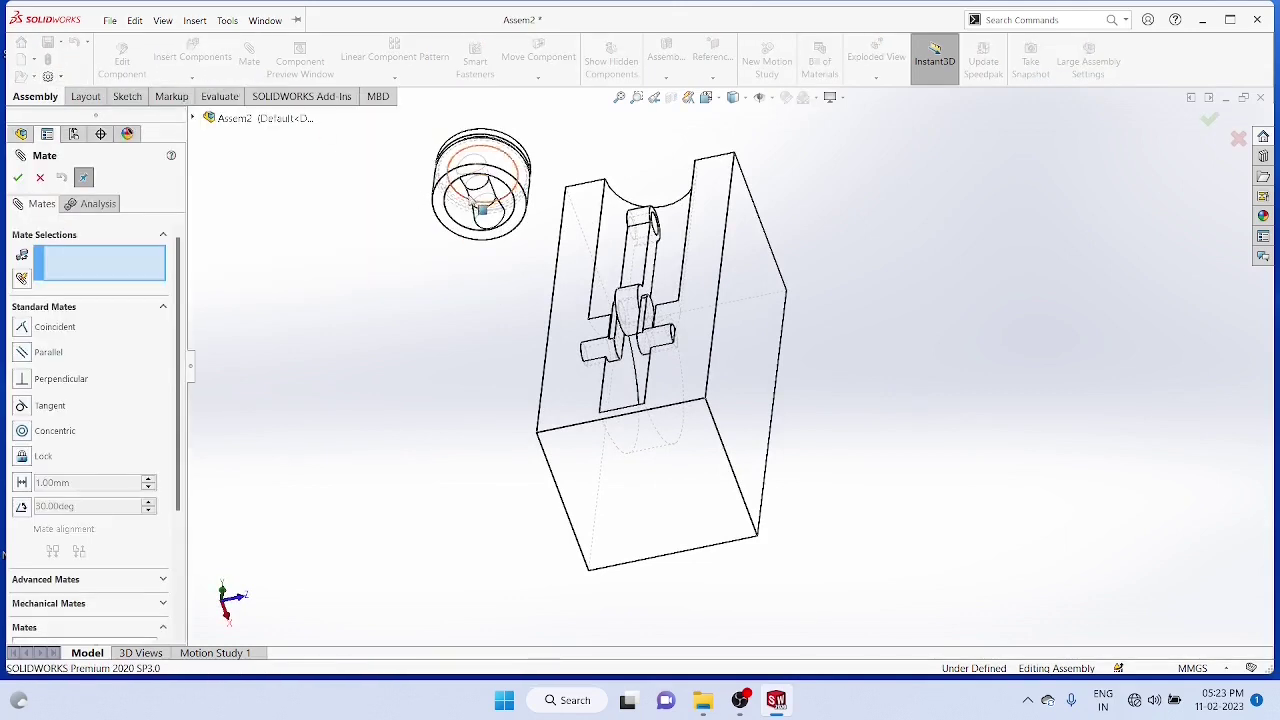
pyautogui.click(477, 198)
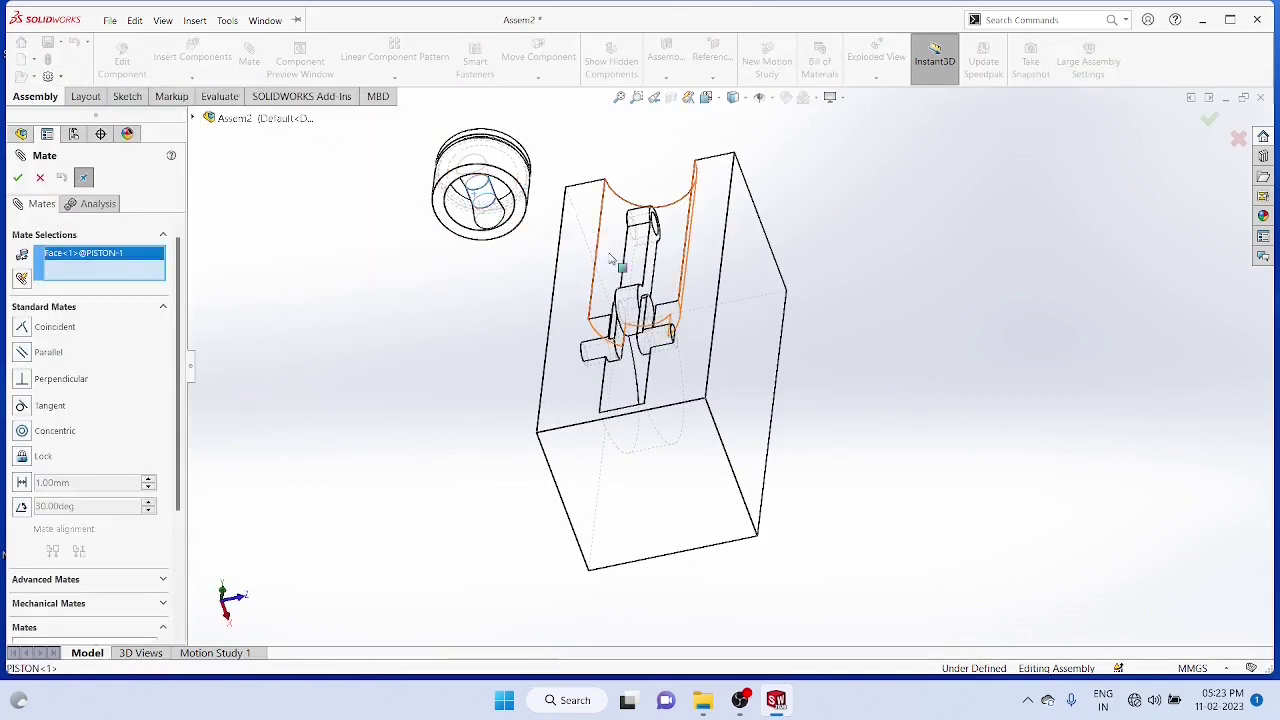
pyautogui.moveTo(786, 300); pyautogui.dragTo(755, 288, button='middle')
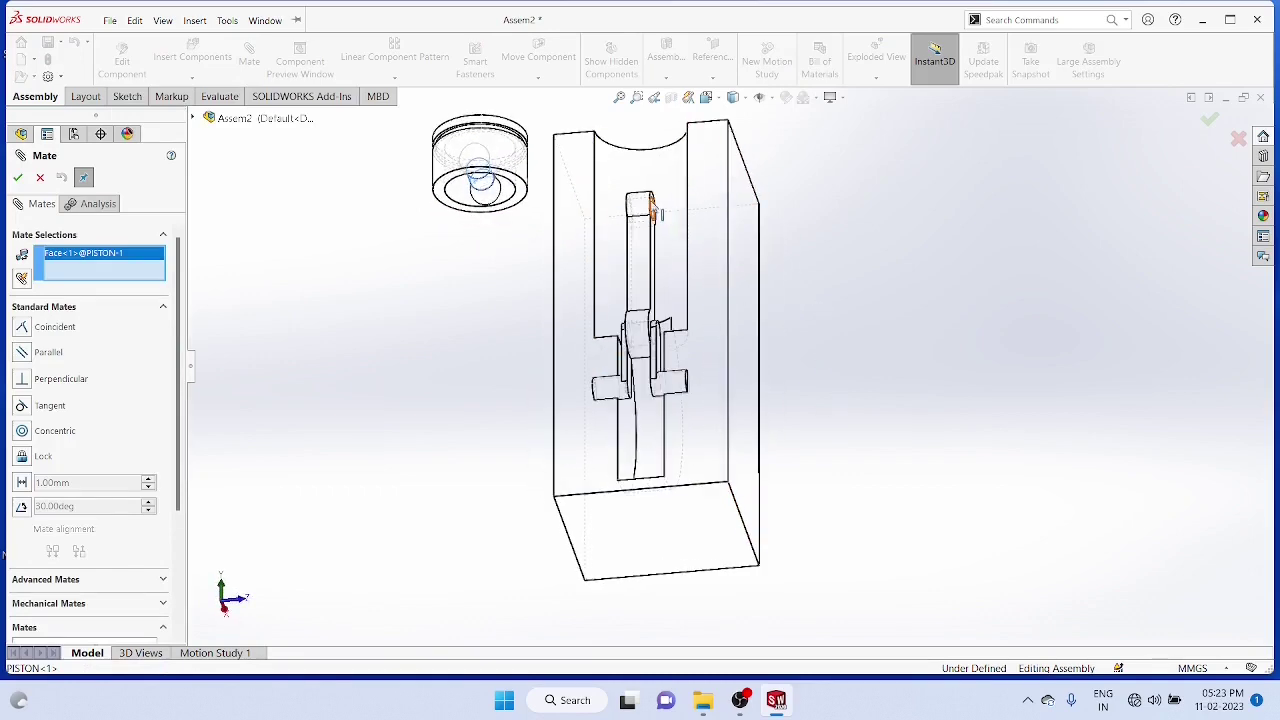
pyautogui.scroll(1, 650, 215)
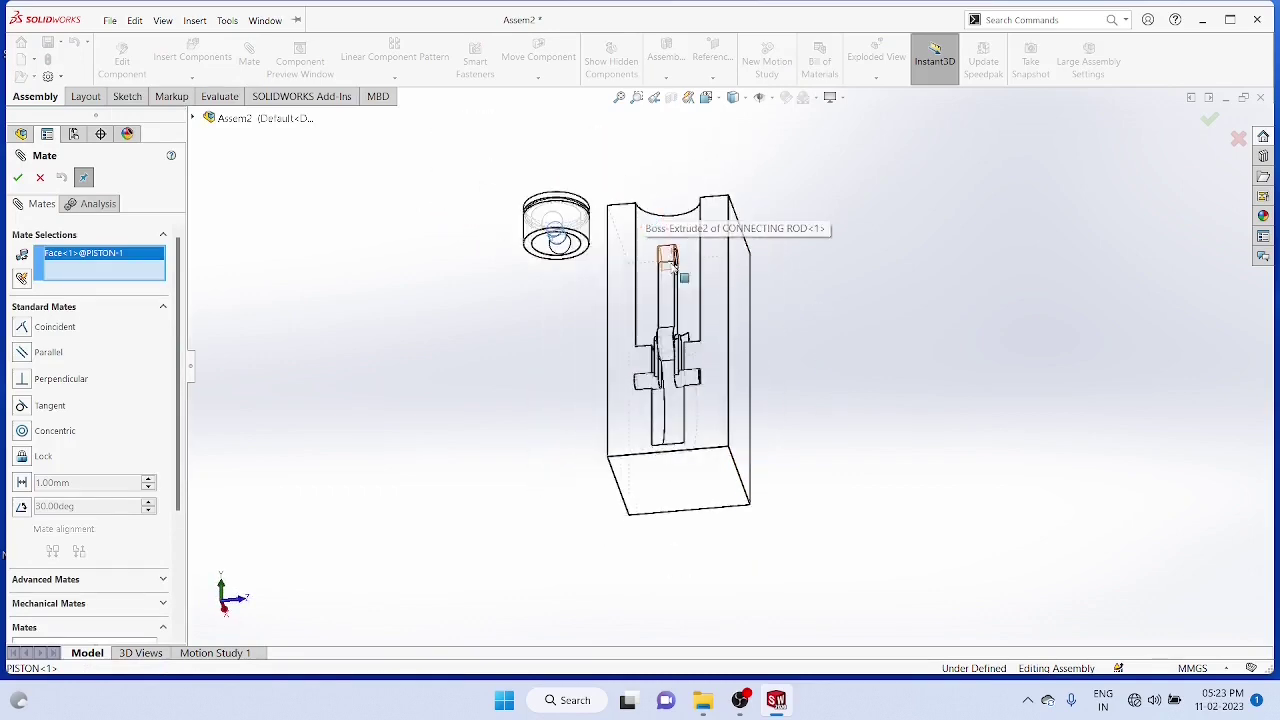
pyautogui.scroll(-3, 668, 250)
pyautogui.scroll(-5, 672, 268)
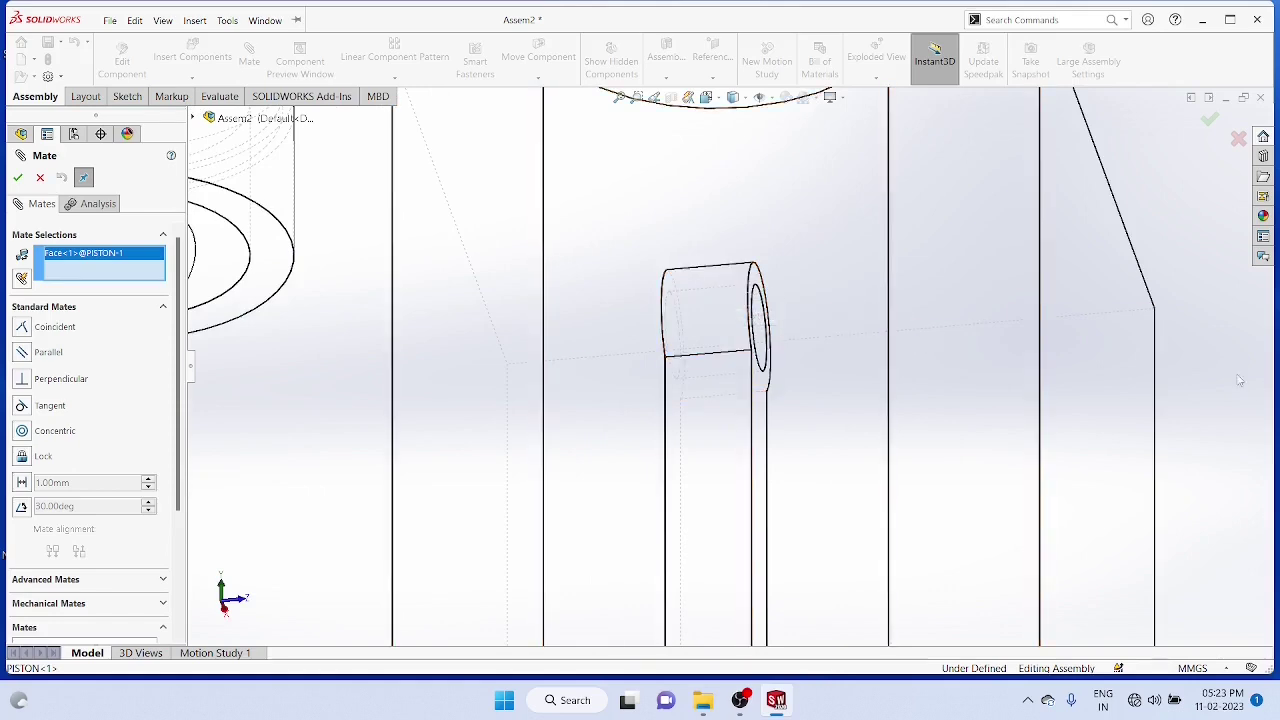
pyautogui.moveTo(1216, 380); pyautogui.dragTo(1166, 397, button='middle')
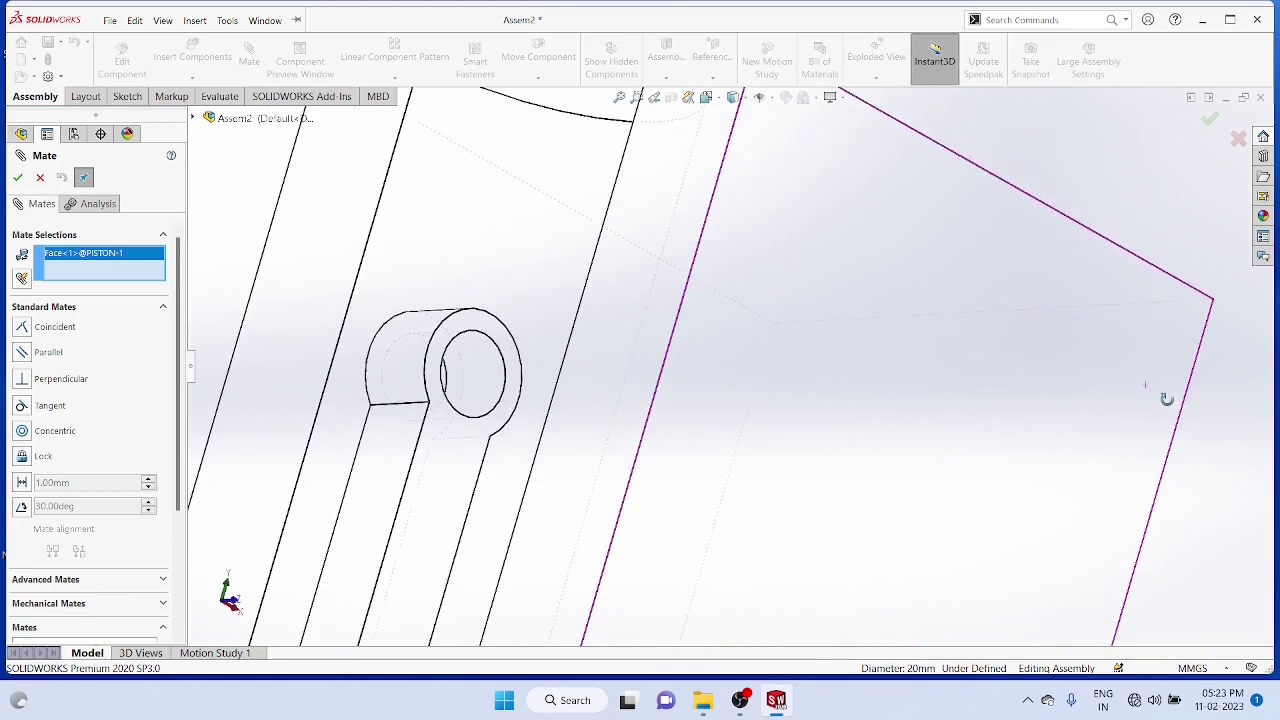
pyautogui.click(455, 370)
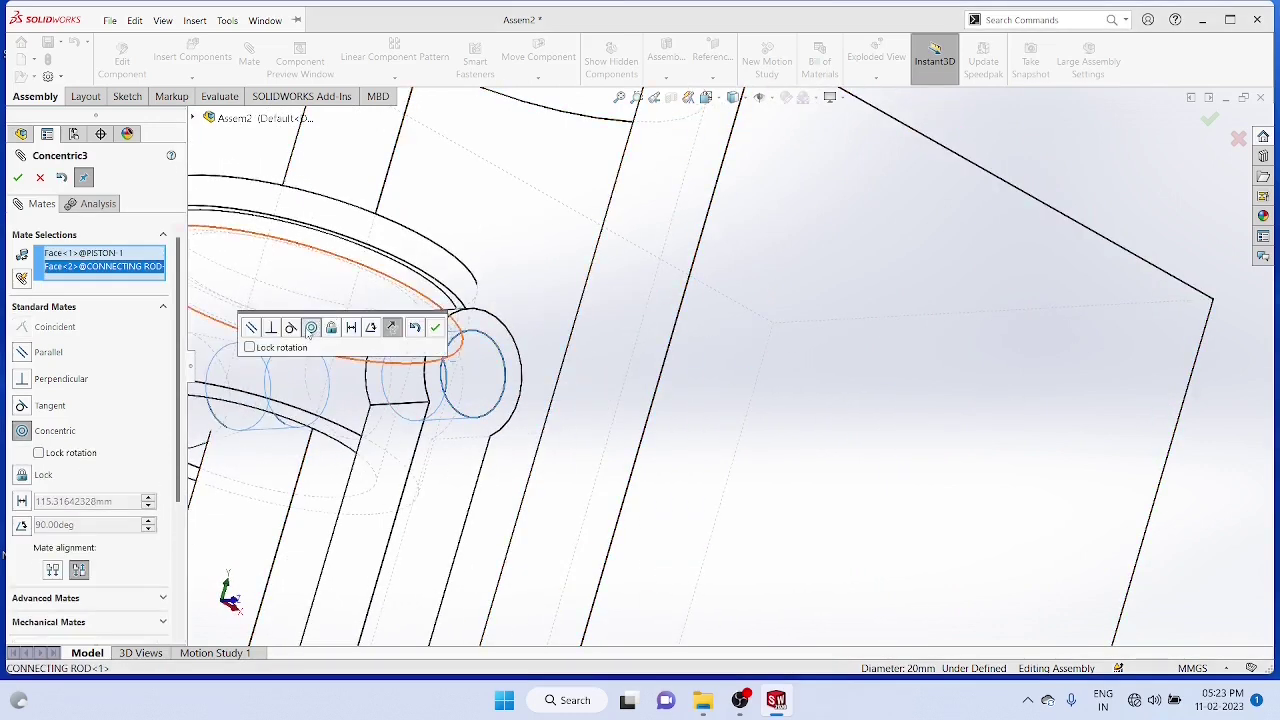
pyautogui.scroll(8, 960, 288)
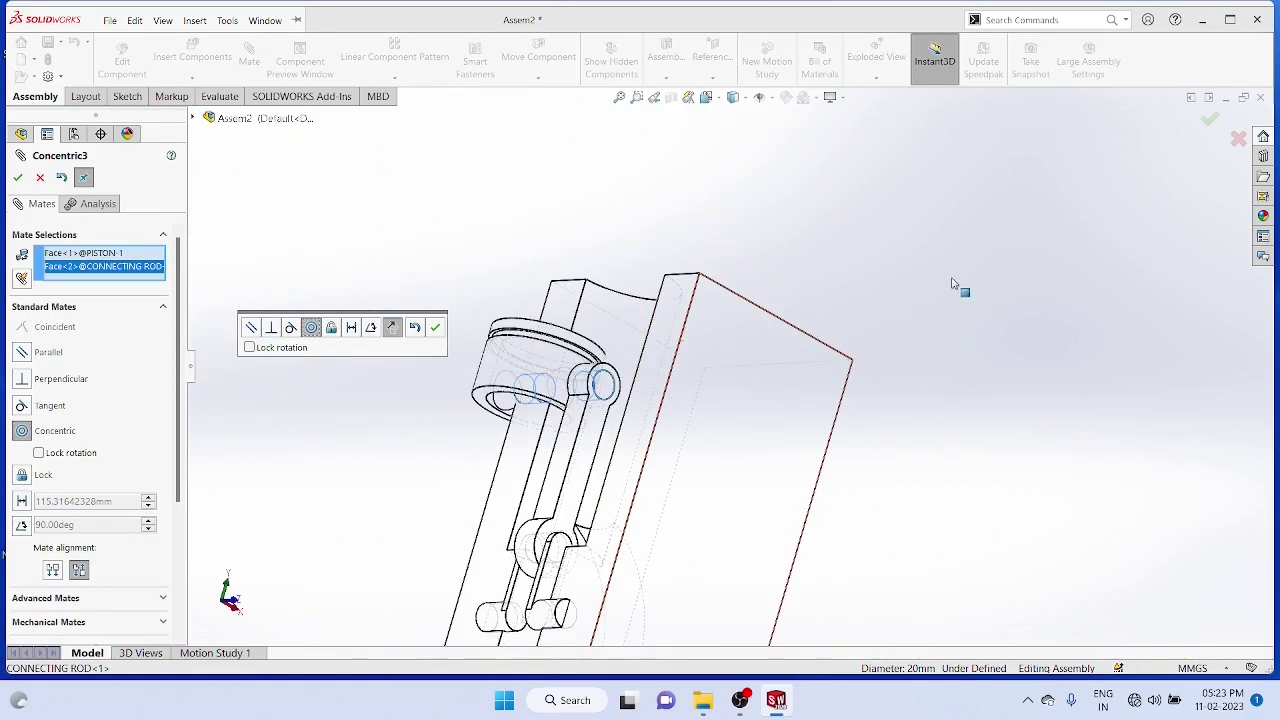
pyautogui.moveTo(1005, 388); pyautogui.dragTo(1048, 362, button='middle')
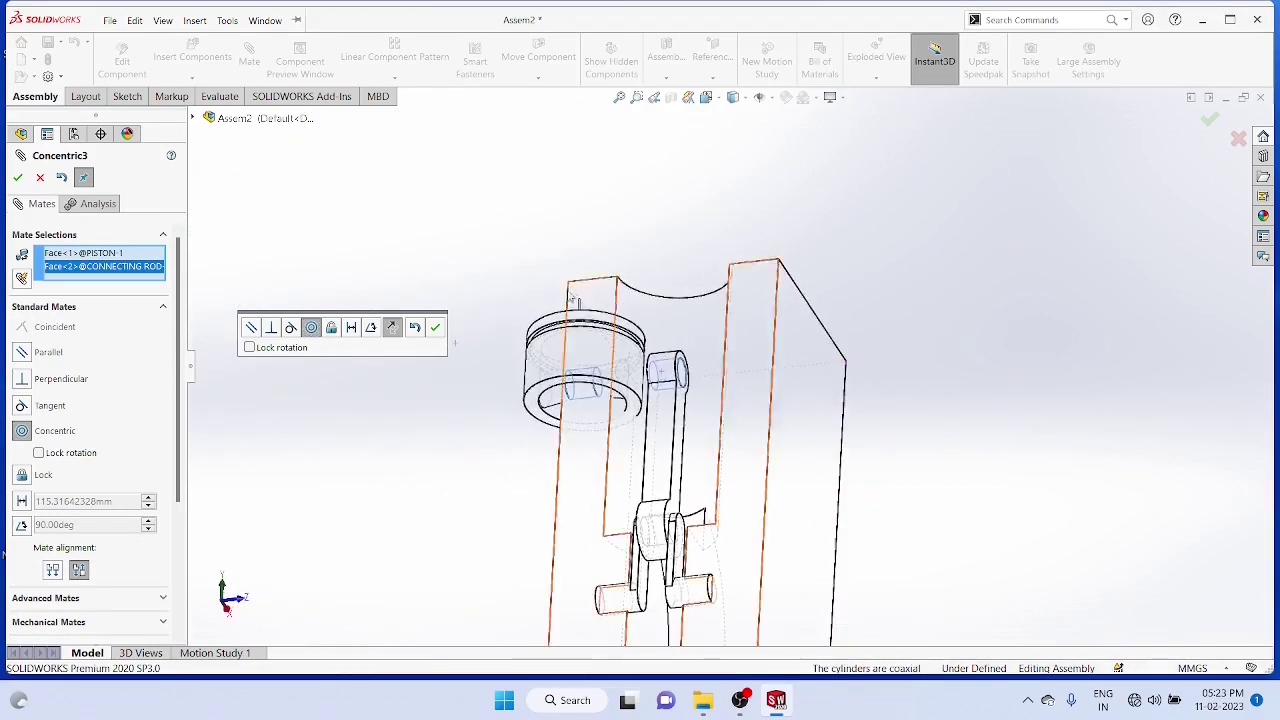
pyautogui.click(435, 327)
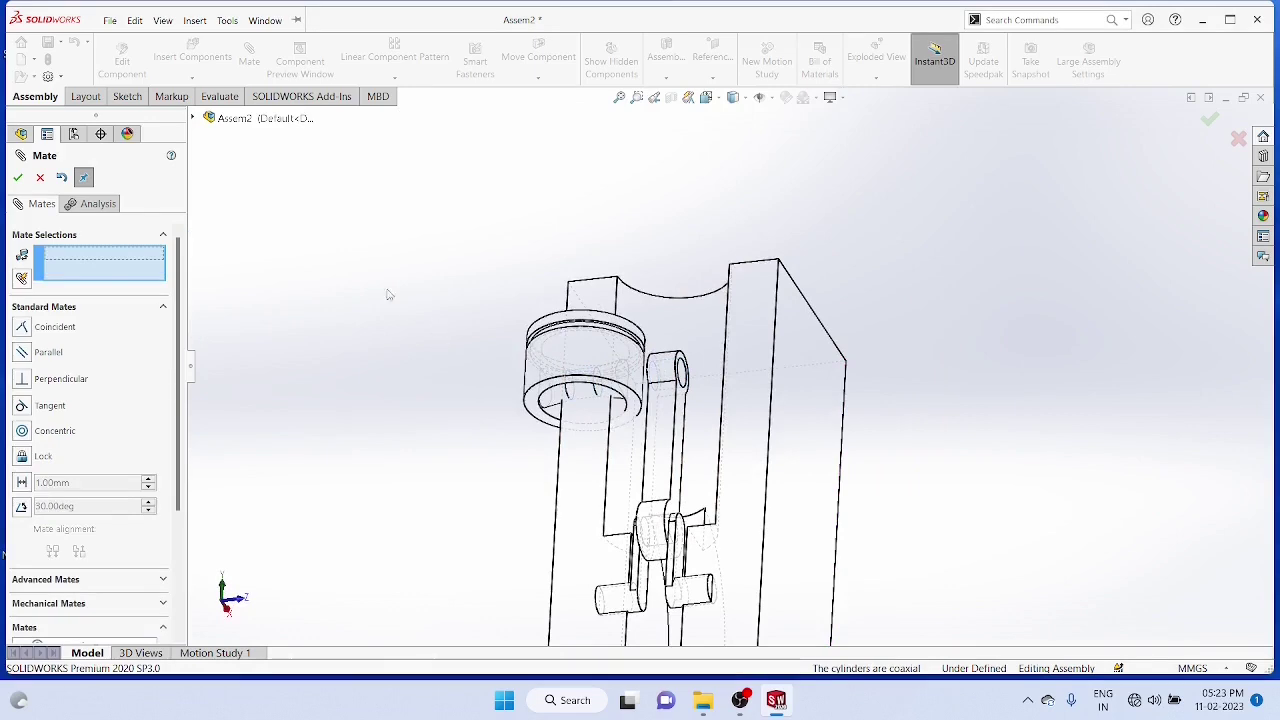
# Add a coincident mate between a piston edge and the connecting rod's edge
pyautogui.click(18, 178)
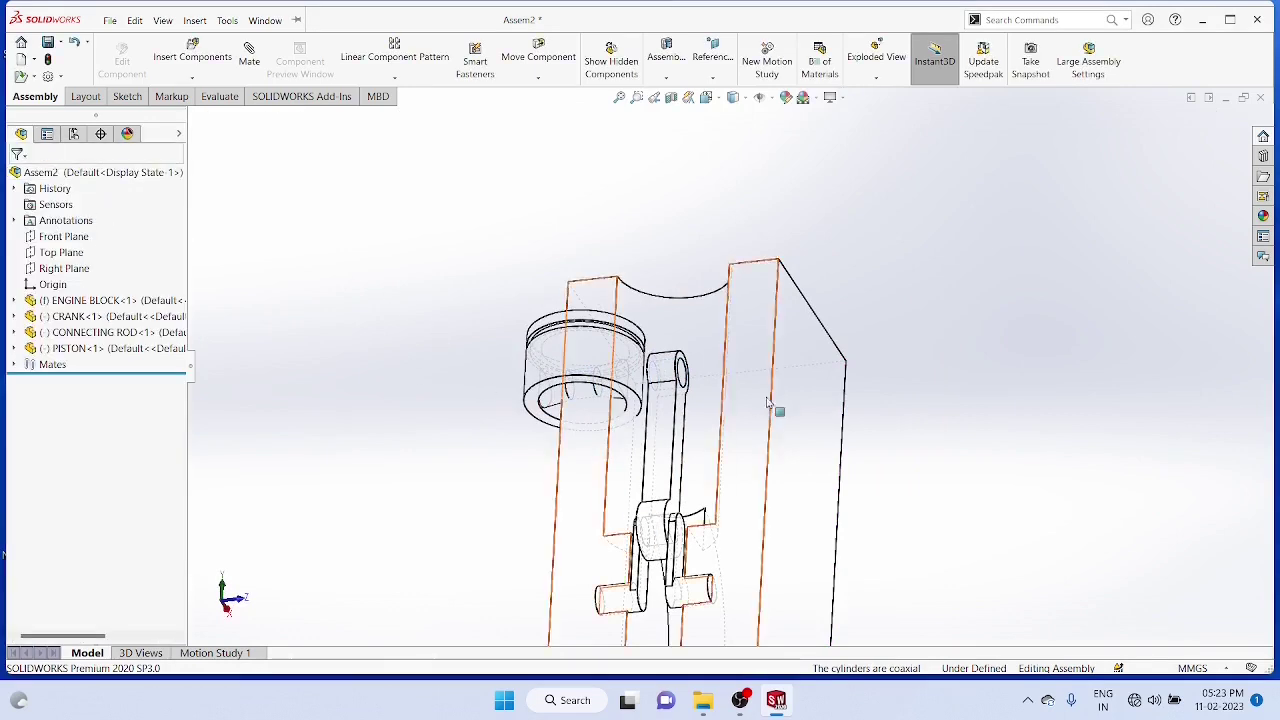
pyautogui.moveTo(943, 400); pyautogui.dragTo(950, 308, button='middle')
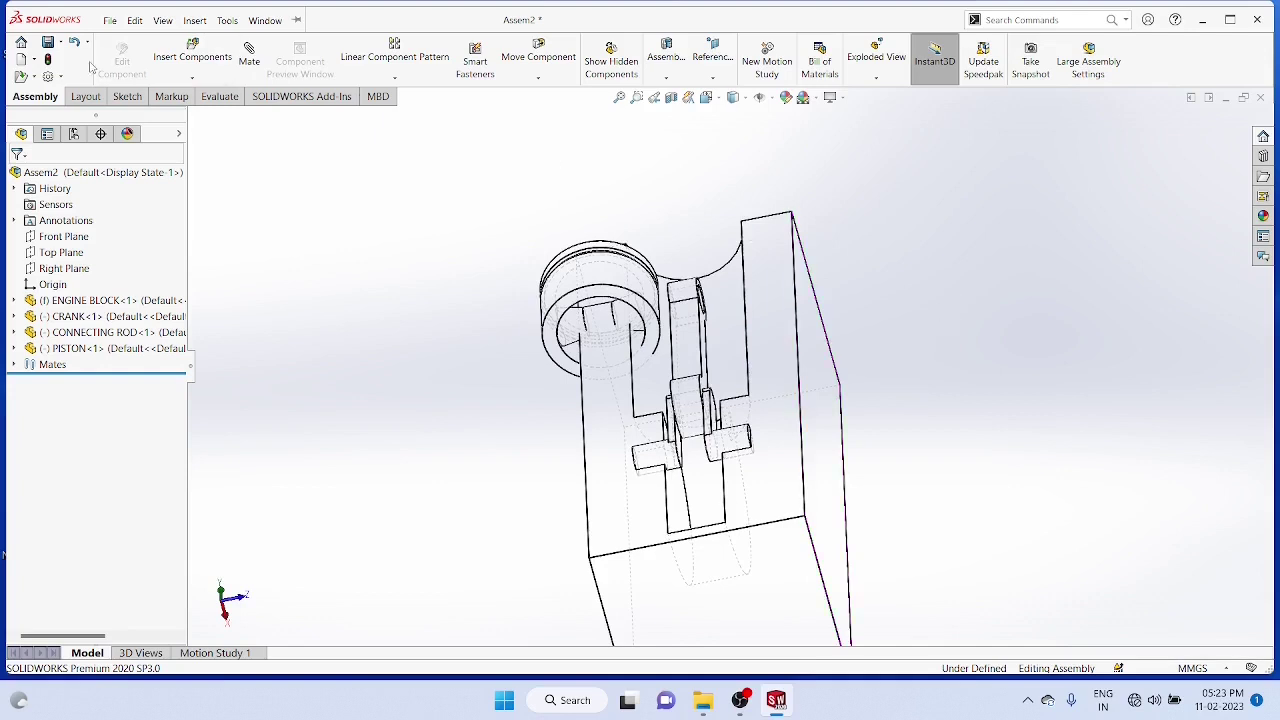
pyautogui.click(249, 58)
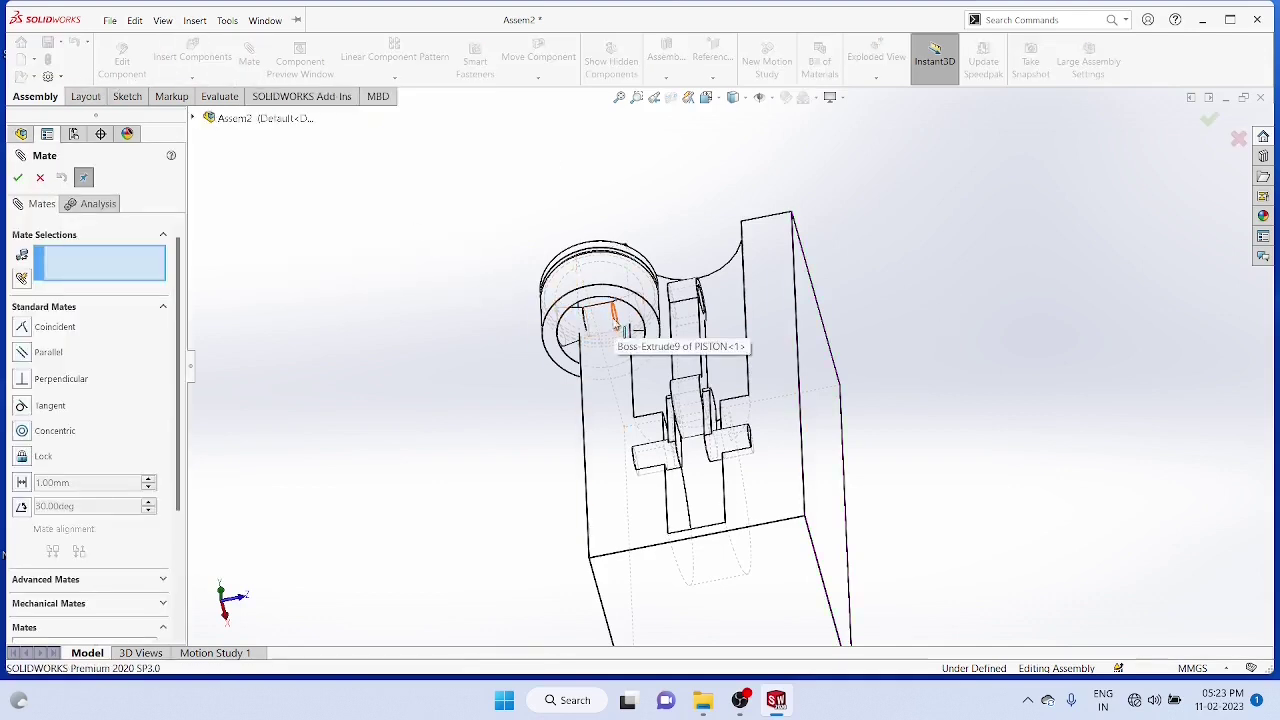
pyautogui.click(616, 320)
pyautogui.moveTo(936, 341); pyautogui.dragTo(820, 380, button='middle')
pyautogui.click(631, 317)
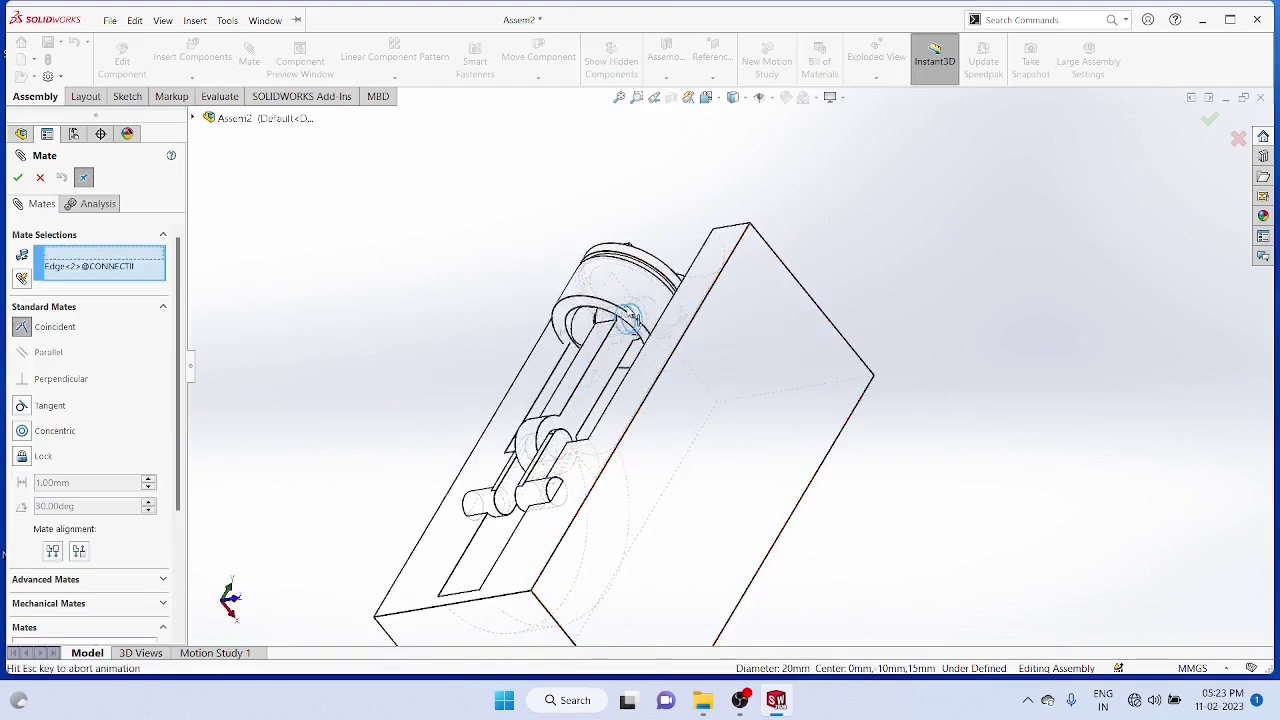
pyautogui.moveTo(997, 294); pyautogui.dragTo(1047, 304, button='middle')
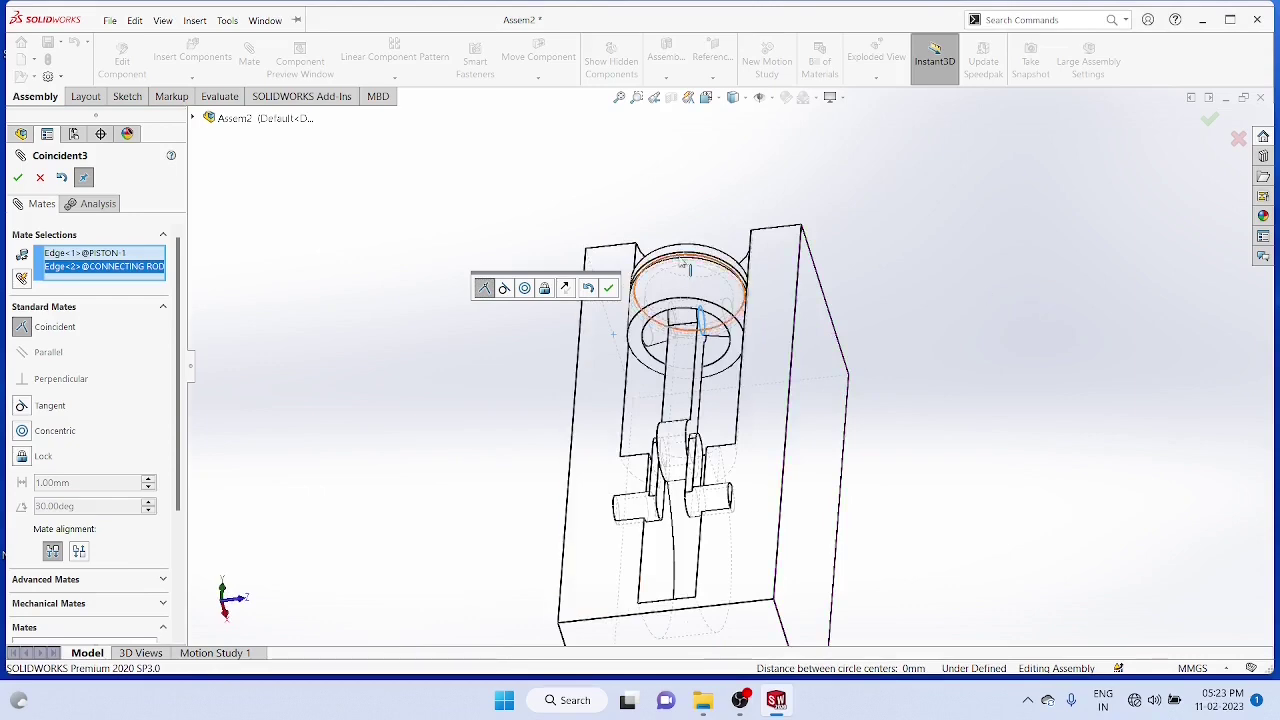
pyautogui.click(608, 288)
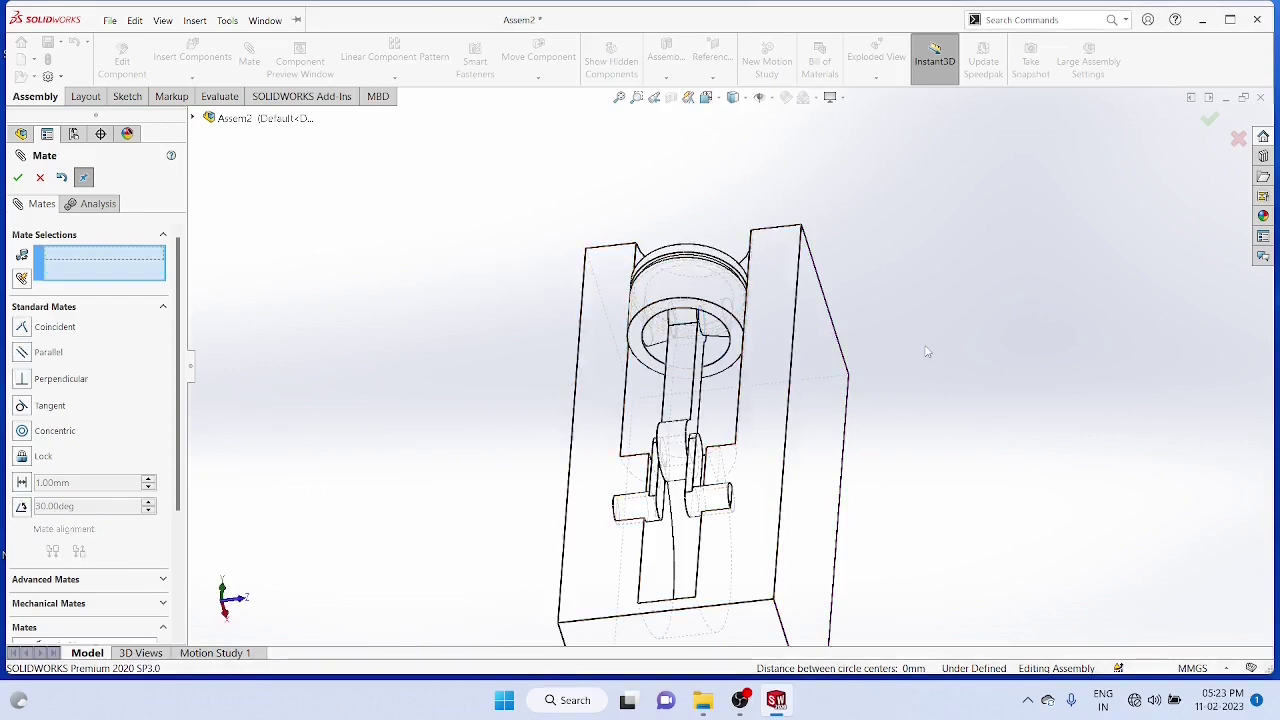
pyautogui.moveTo(926, 351); pyautogui.dragTo(957, 431, button='middle')
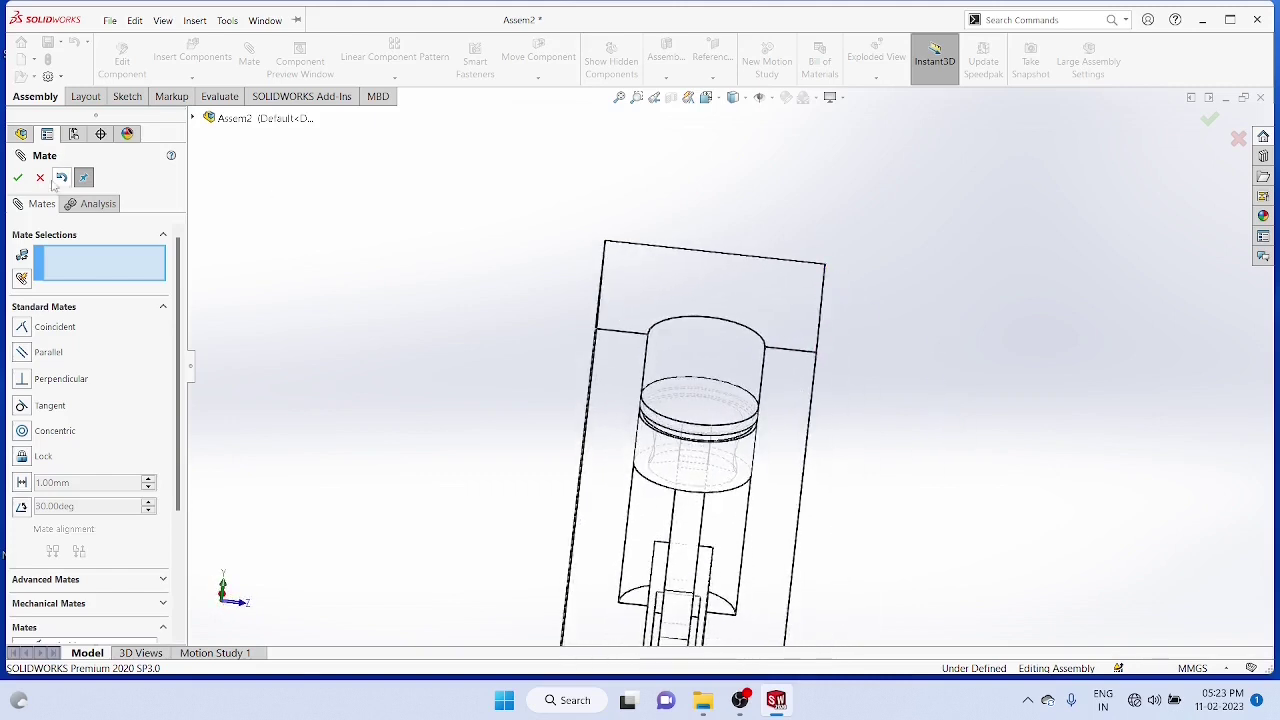
# Close the mate tool and save the assembly
pyautogui.click(16, 178)
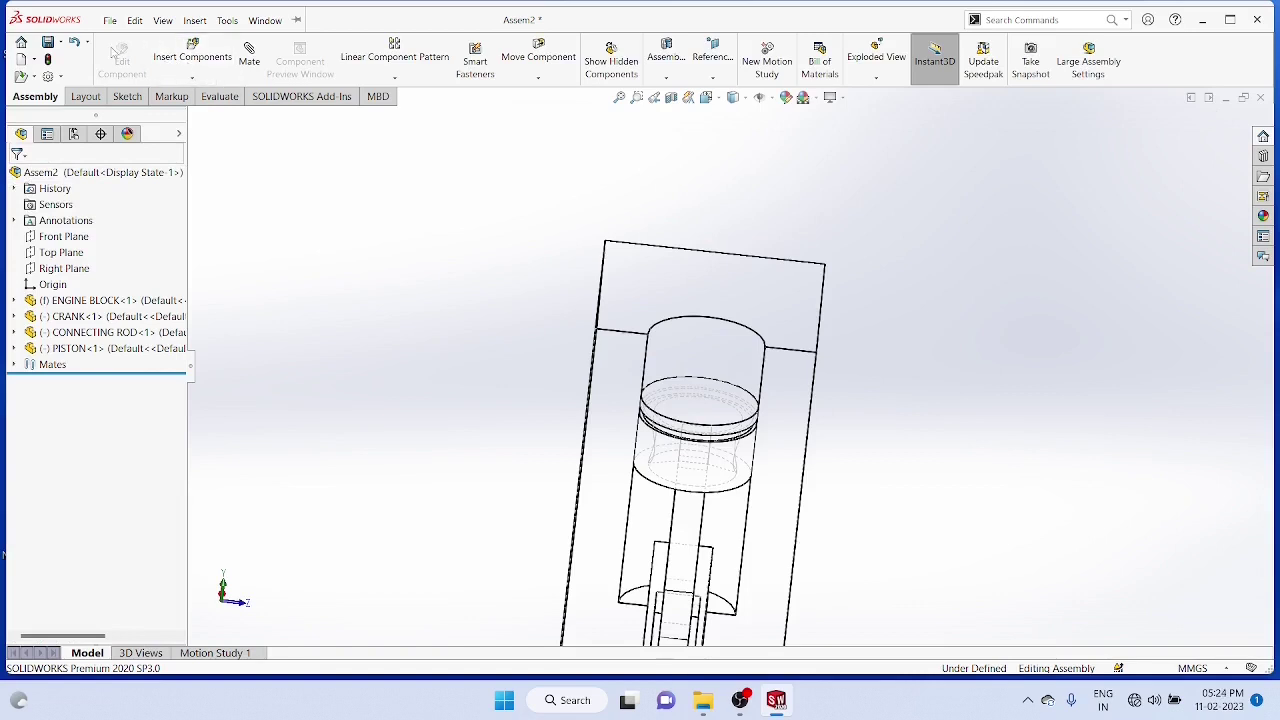
pyautogui.click(47, 43)
pyautogui.moveTo(898, 326); pyautogui.dragTo(866, 277, button='middle')
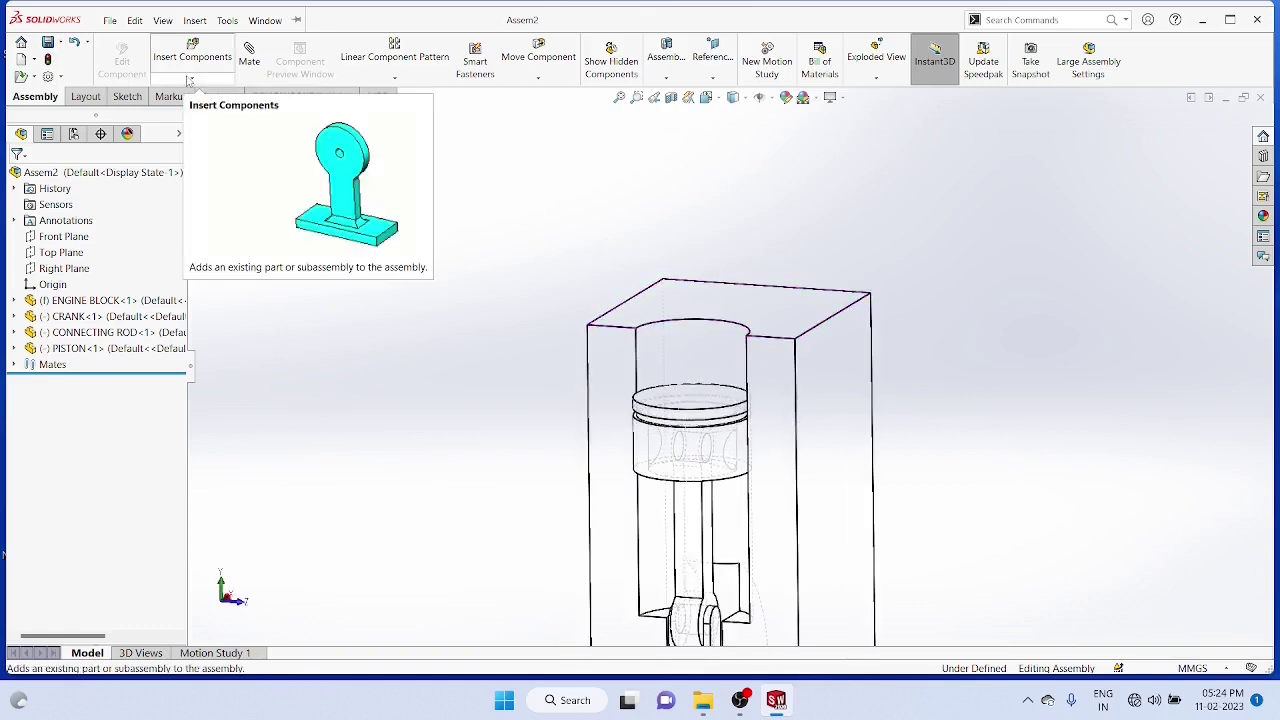
# Mate the piston ring face concentric with the cylinder bore's top edge
pyautogui.click(250, 58)
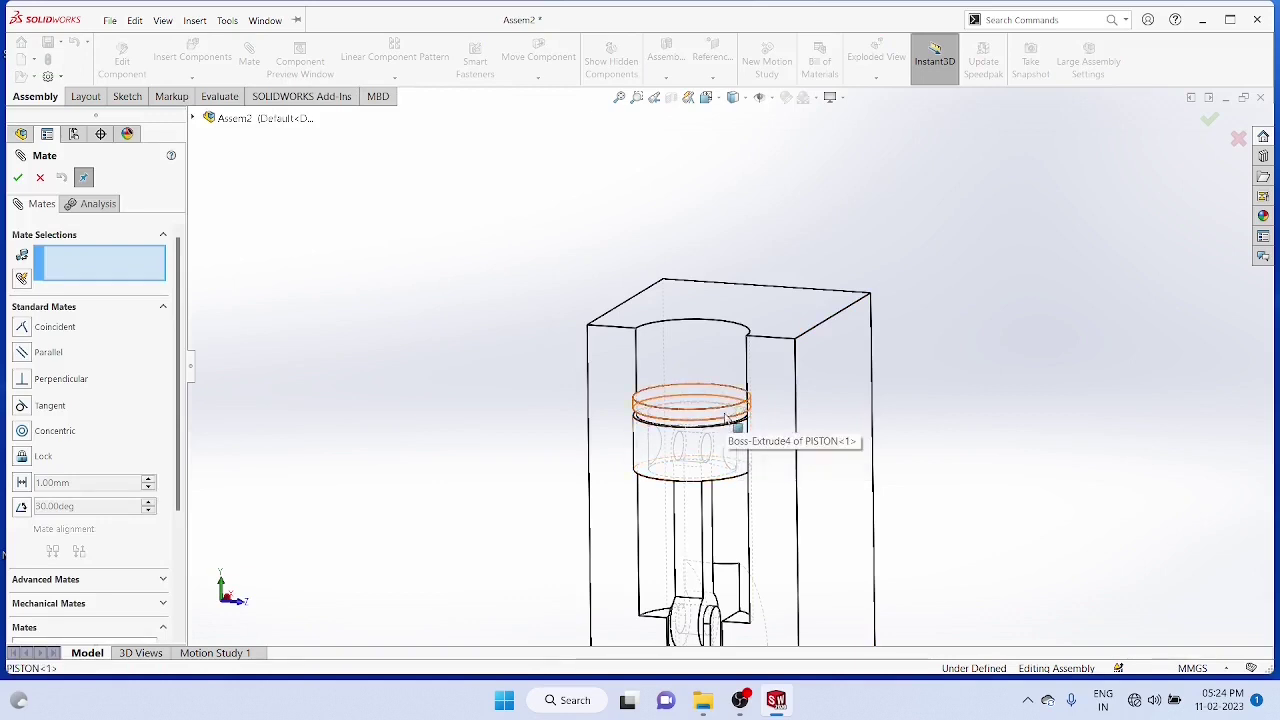
pyautogui.click(724, 414)
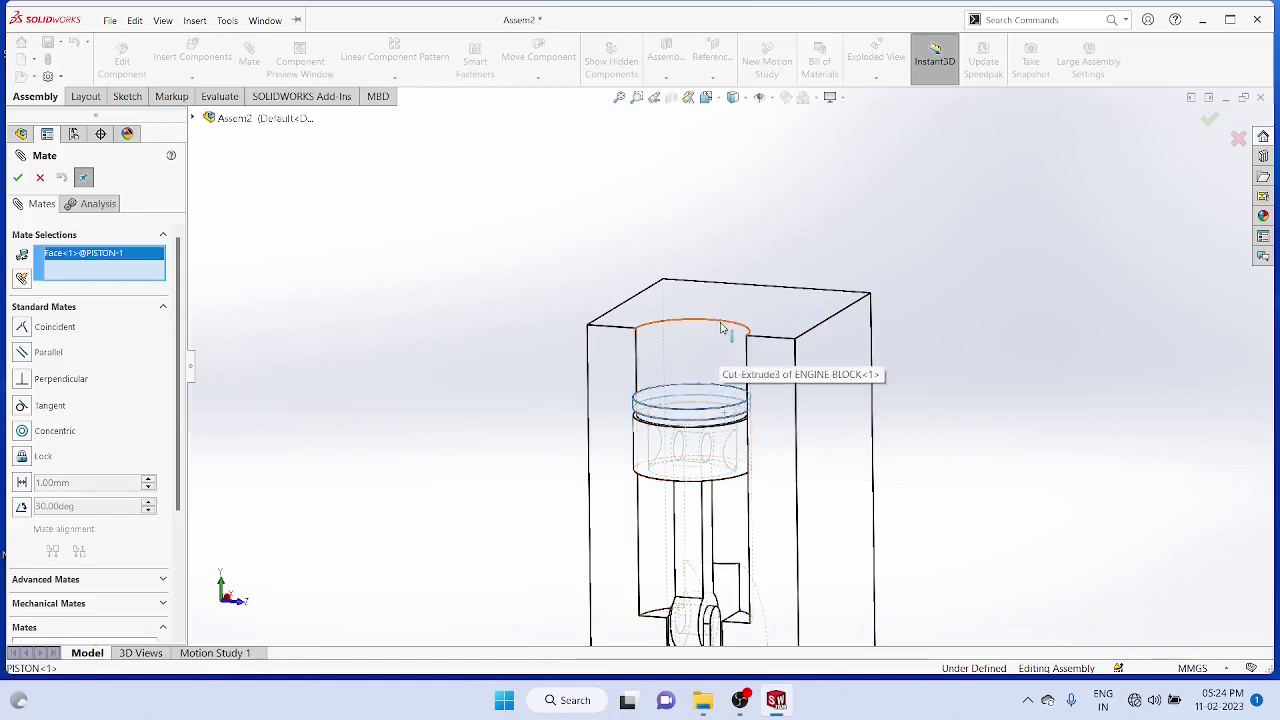
pyautogui.click(722, 328)
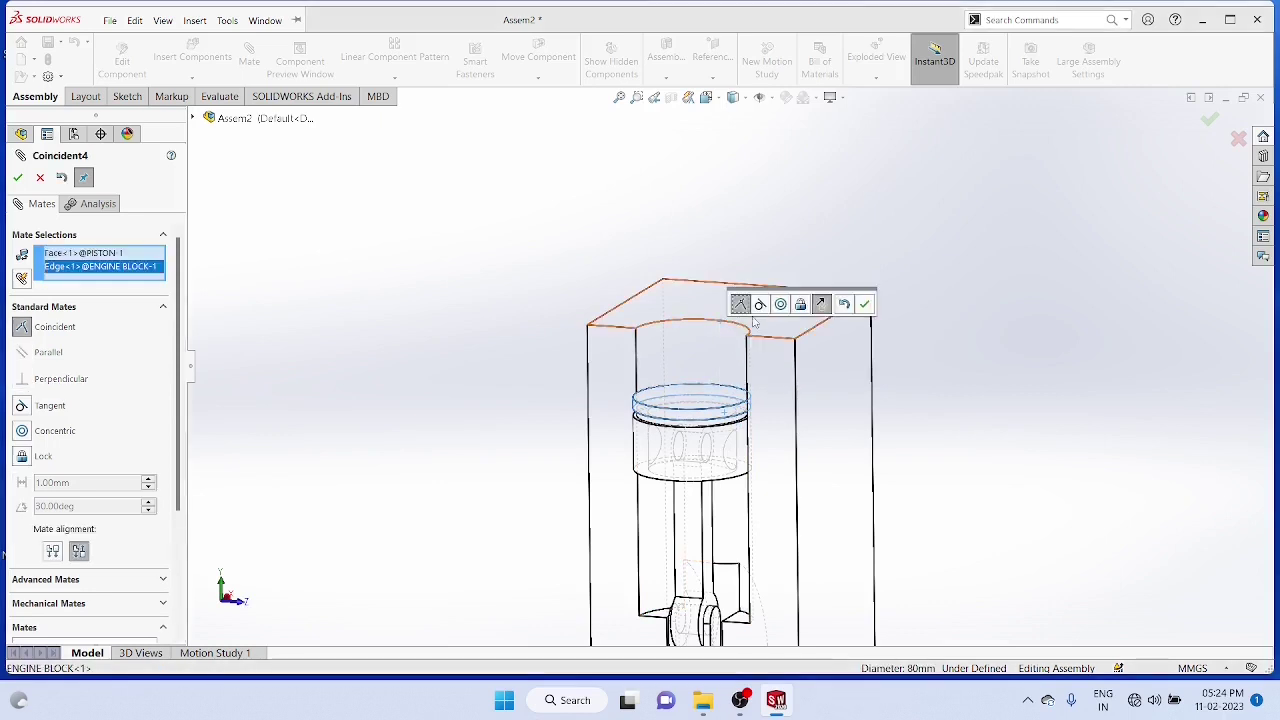
pyautogui.click(863, 305)
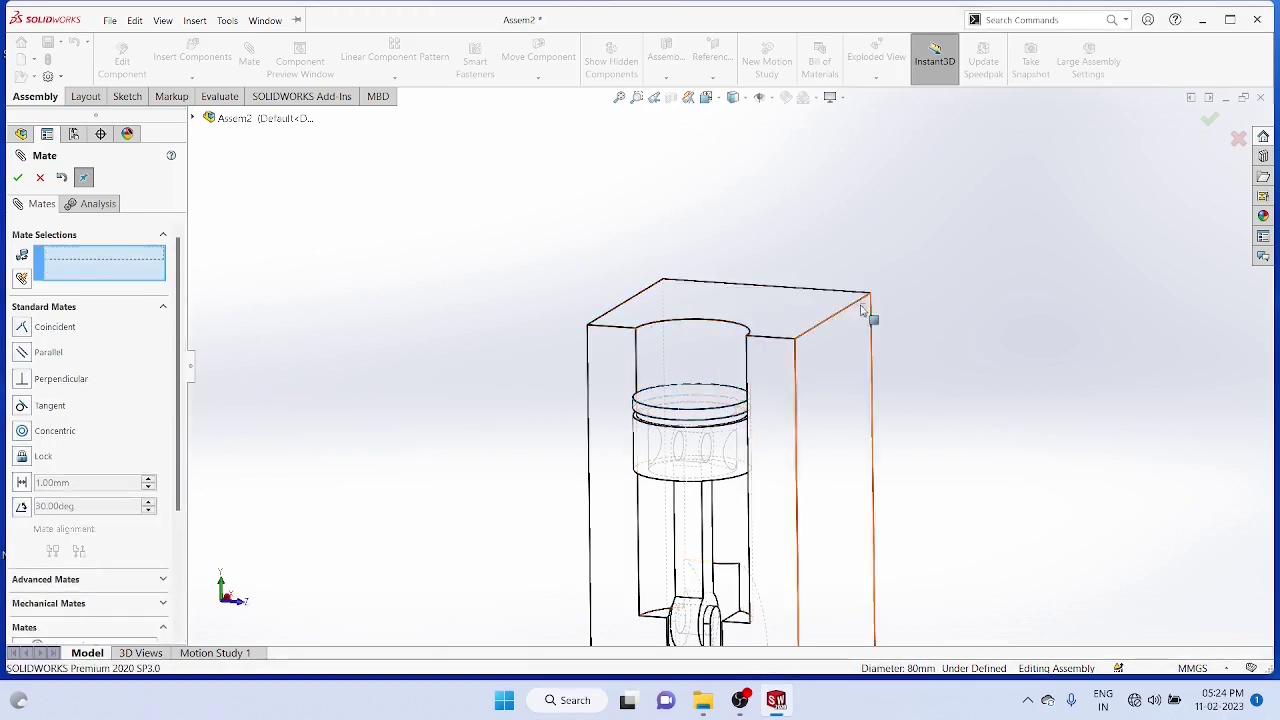
pyautogui.click(19, 177)
pyautogui.moveTo(911, 403); pyautogui.dragTo(914, 428, button='middle')
# Display the engine block assembly Shaded With Edges in colour
pyautogui.scroll(-3, 897, 448)
pyautogui.scroll(5, 845, 460)
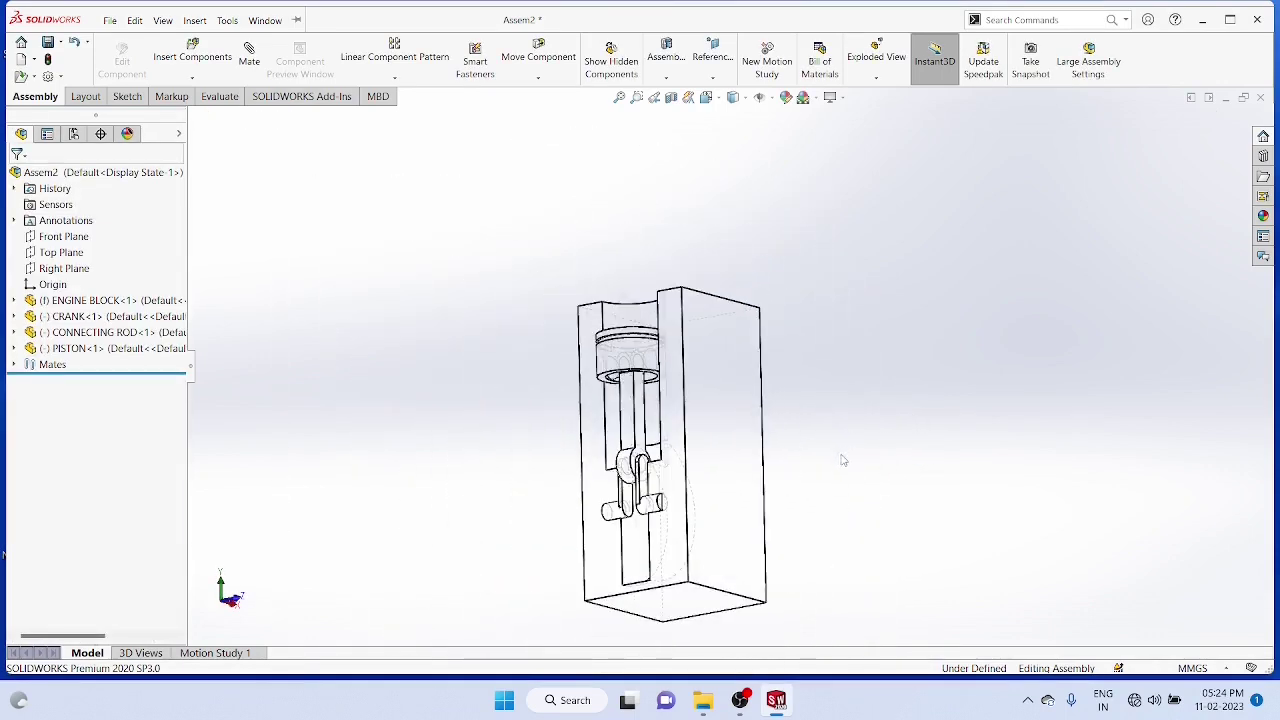
pyautogui.moveTo(843, 461); pyautogui.dragTo(829, 517, button='middle')
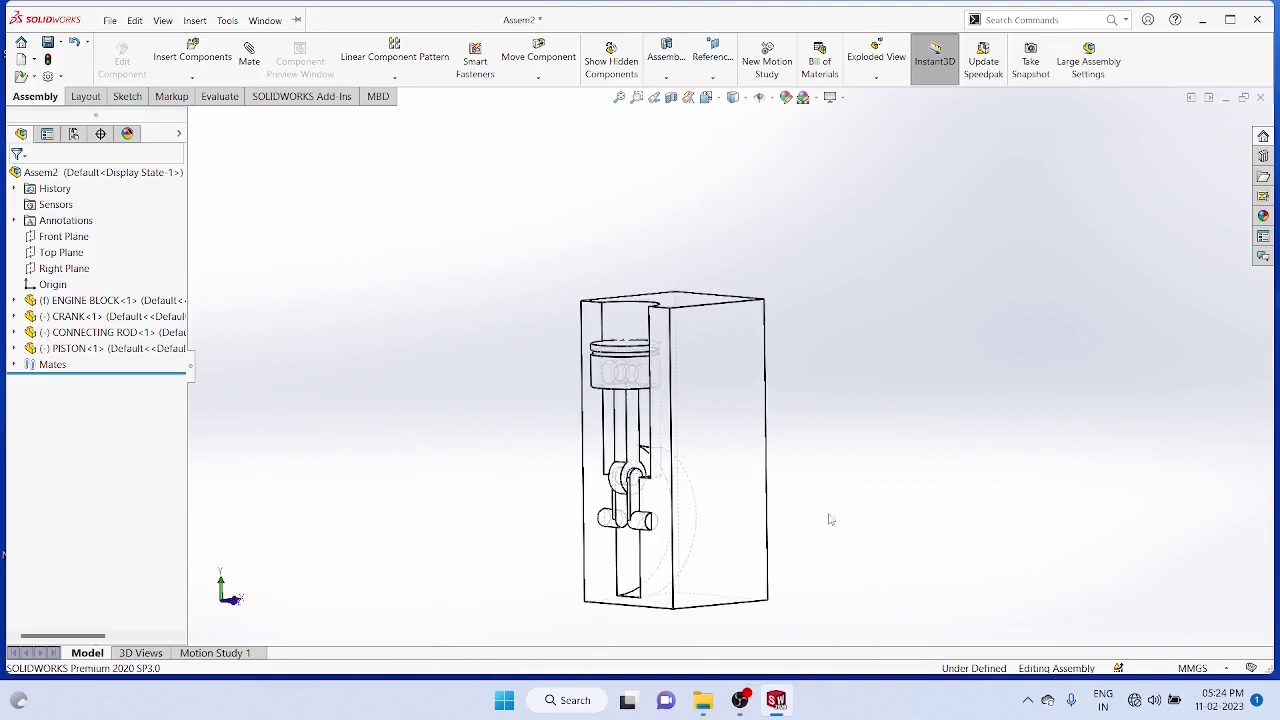
pyautogui.click(744, 100)
pyautogui.click(737, 120)
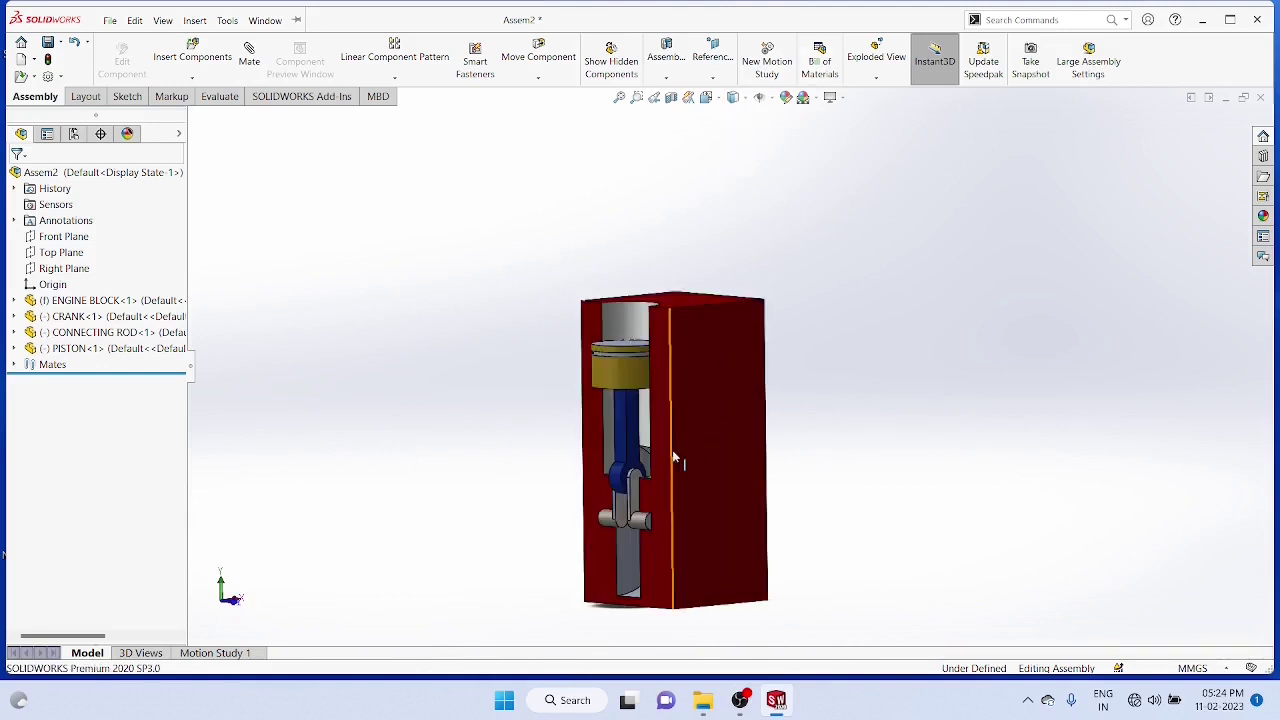
# Turn the crank to confirm the piston slides, then list Save As file types
pyautogui.moveTo(625, 505)
pyautogui.mouseDown()
pyautogui.moveTo(608, 545)
pyautogui.moveTo(689, 534)
pyautogui.moveTo(640, 560)
pyautogui.moveTo(605, 540)
pyautogui.moveTo(678, 508)
pyautogui.moveTo(625, 505)
pyautogui.moveTo(650, 555)
pyautogui.moveTo(655, 515)
pyautogui.moveTo(623, 484)
pyautogui.moveTo(616, 508)
pyautogui.moveTo(612, 492)
pyautogui.mouseUp()
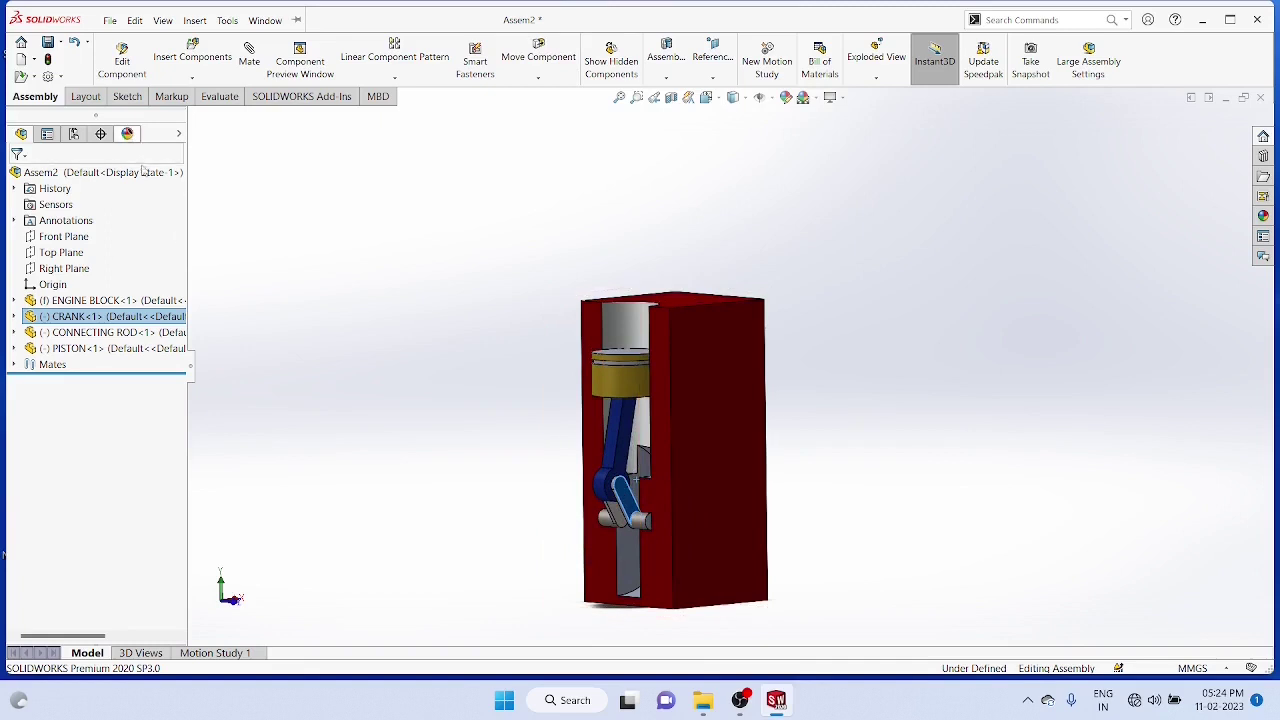
pyautogui.hotkey('ctrl', 's')
pyautogui.click(900, 376)
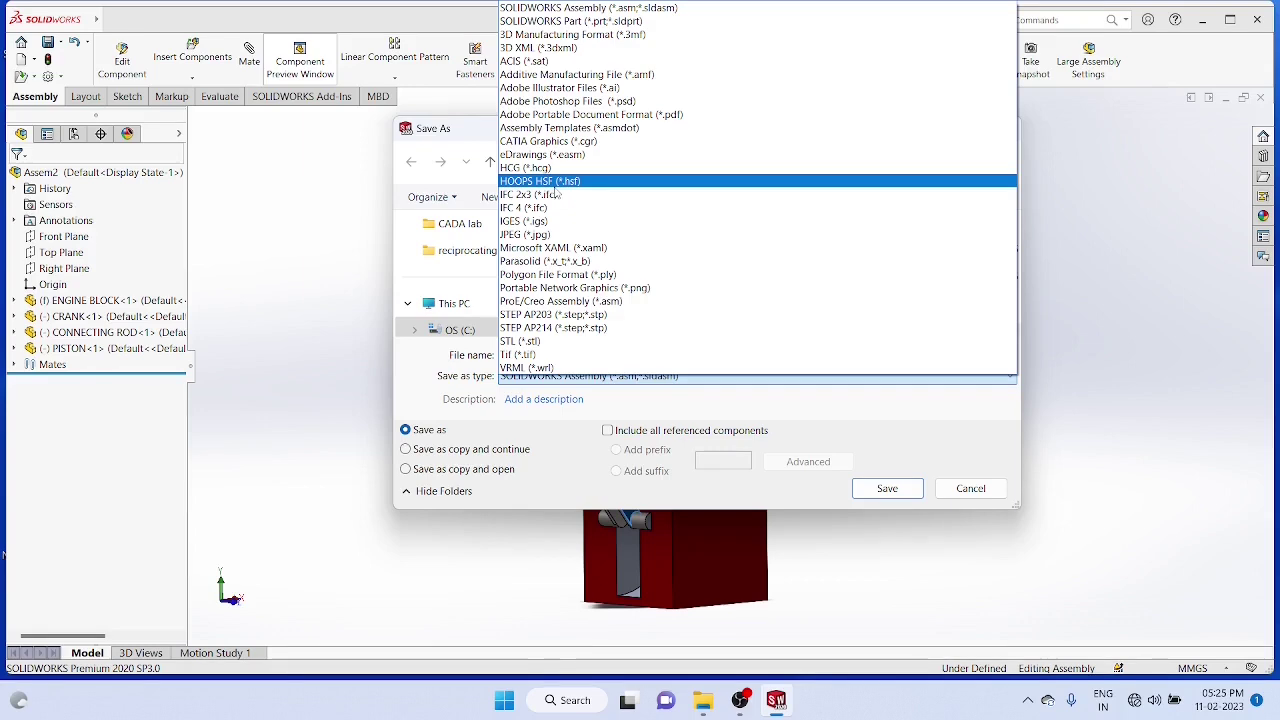
# Save the assembly as an Adobe Portable Document Format (*.pdf) file
pyautogui.click(601, 115)
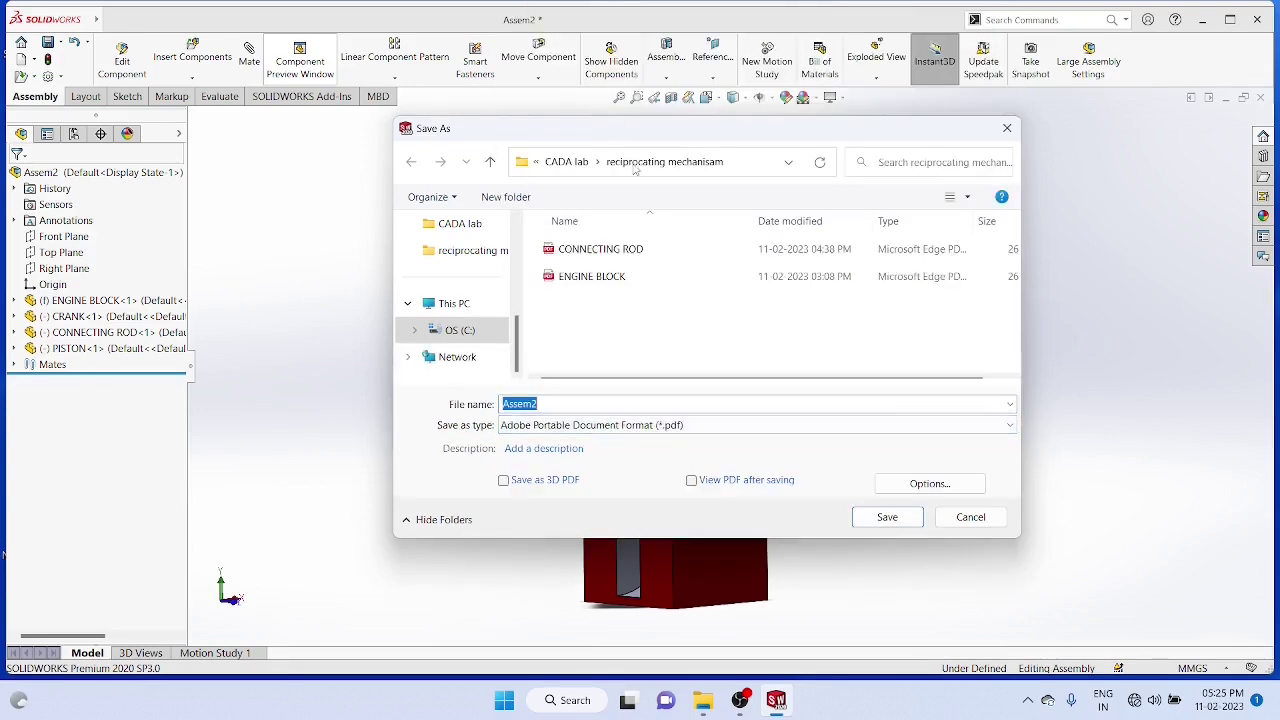
pyautogui.click(902, 524)
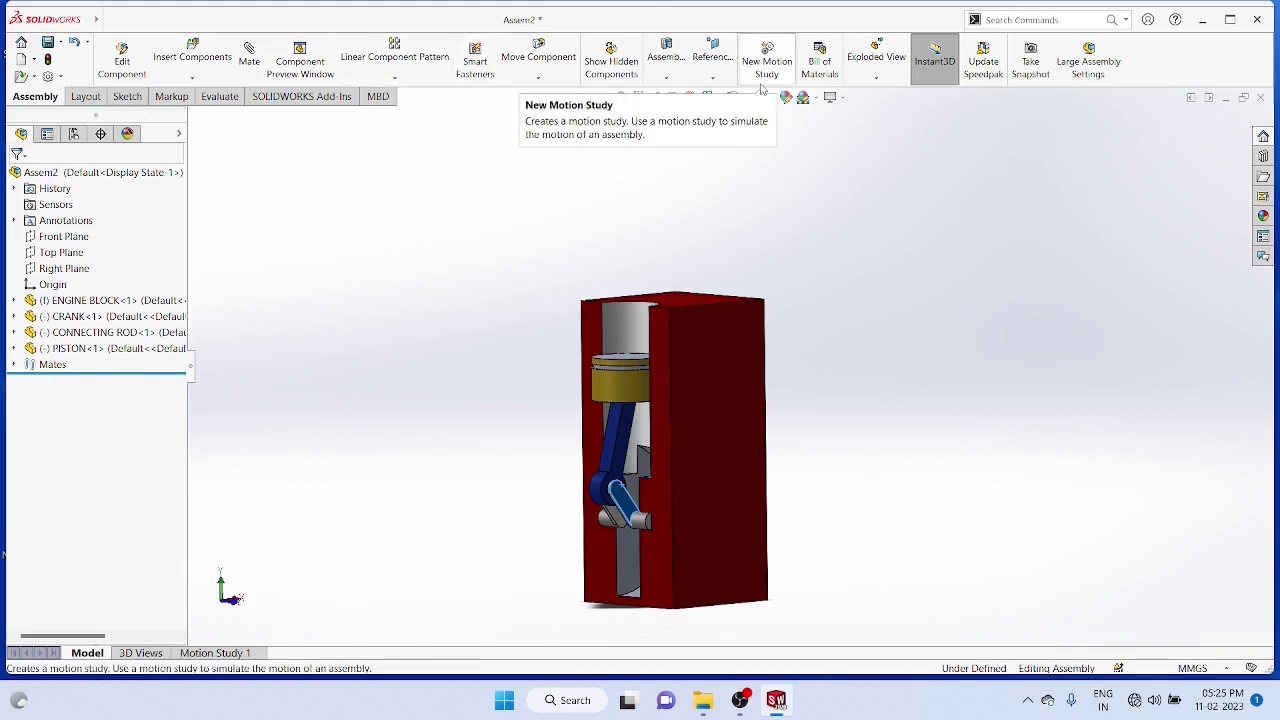
# Show the Add-Ins tools and switch to the Motion Study 1 timeline
pyautogui.click(298, 95)
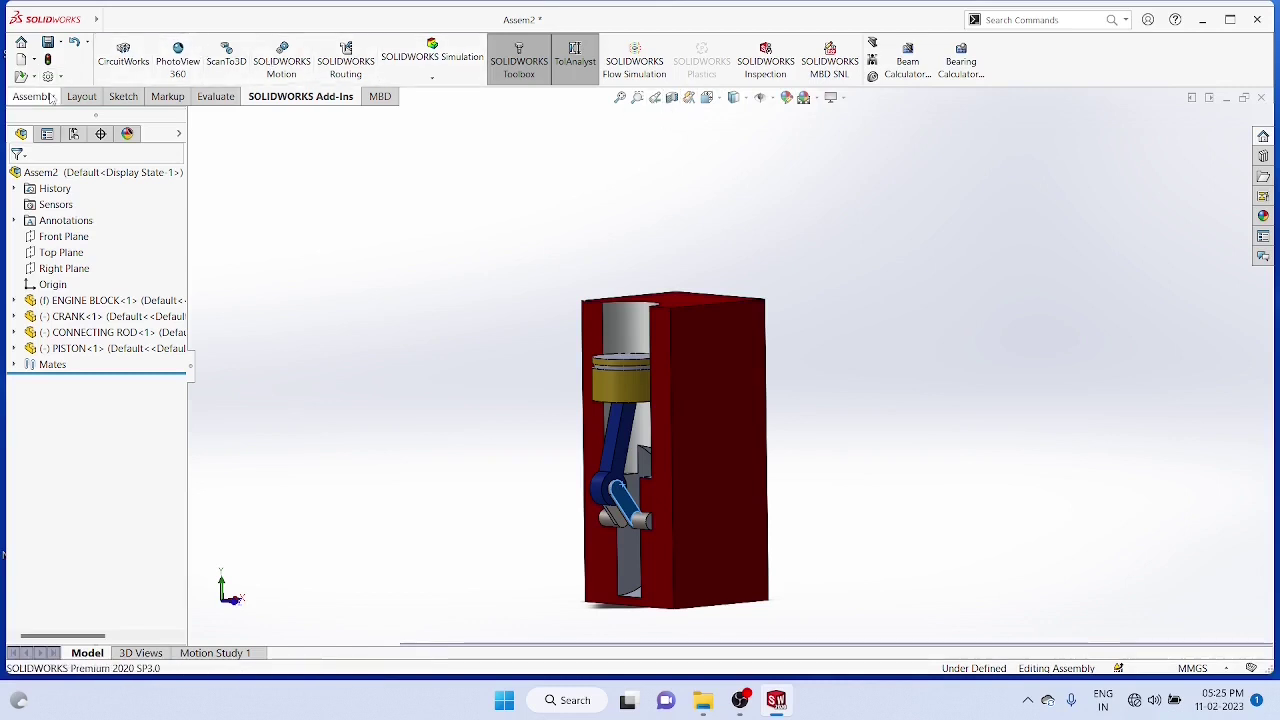
pyautogui.click(215, 653)
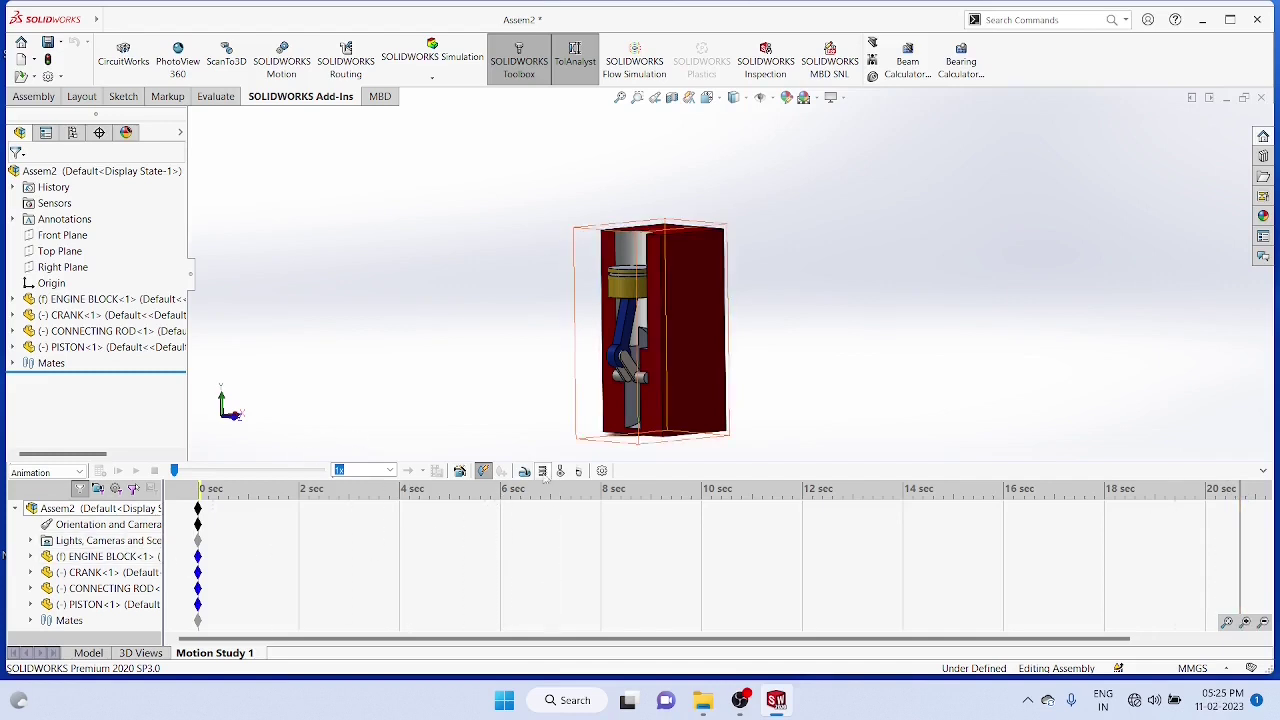
# Drive the crank face with a 50 RPM constant-speed rotary motor and play the animation
pyautogui.click(525, 471)
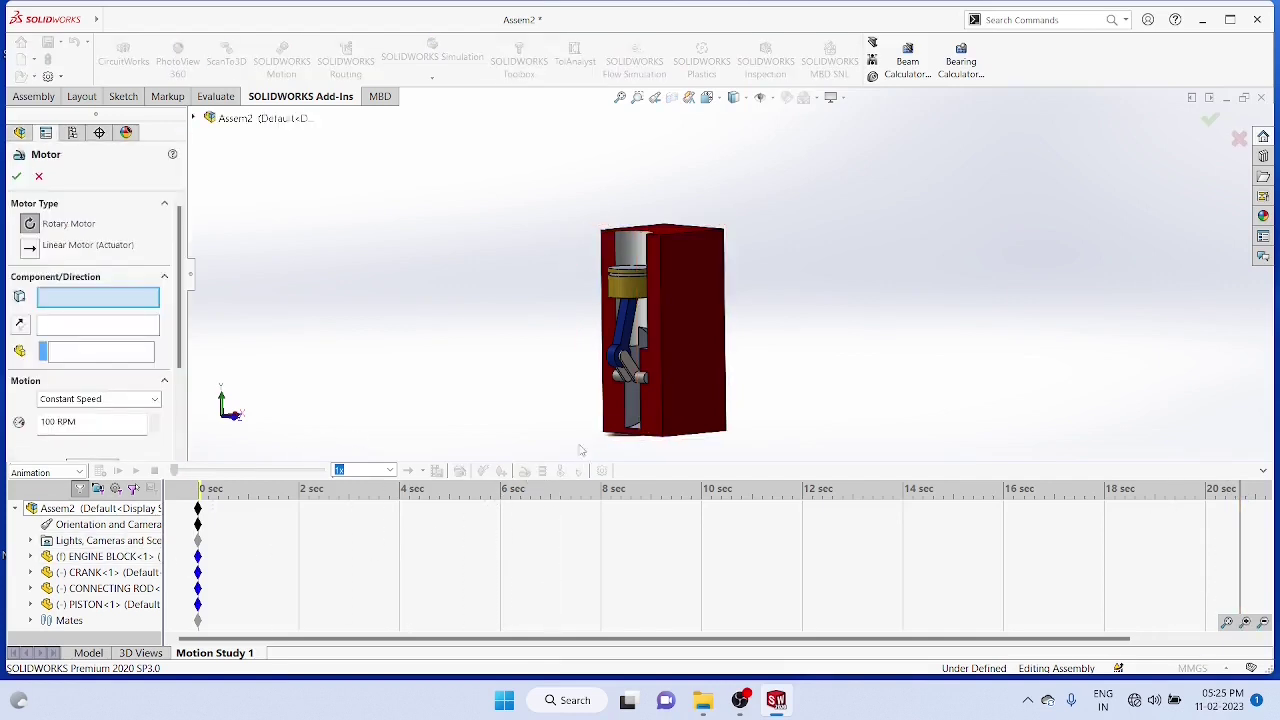
pyautogui.click(641, 381)
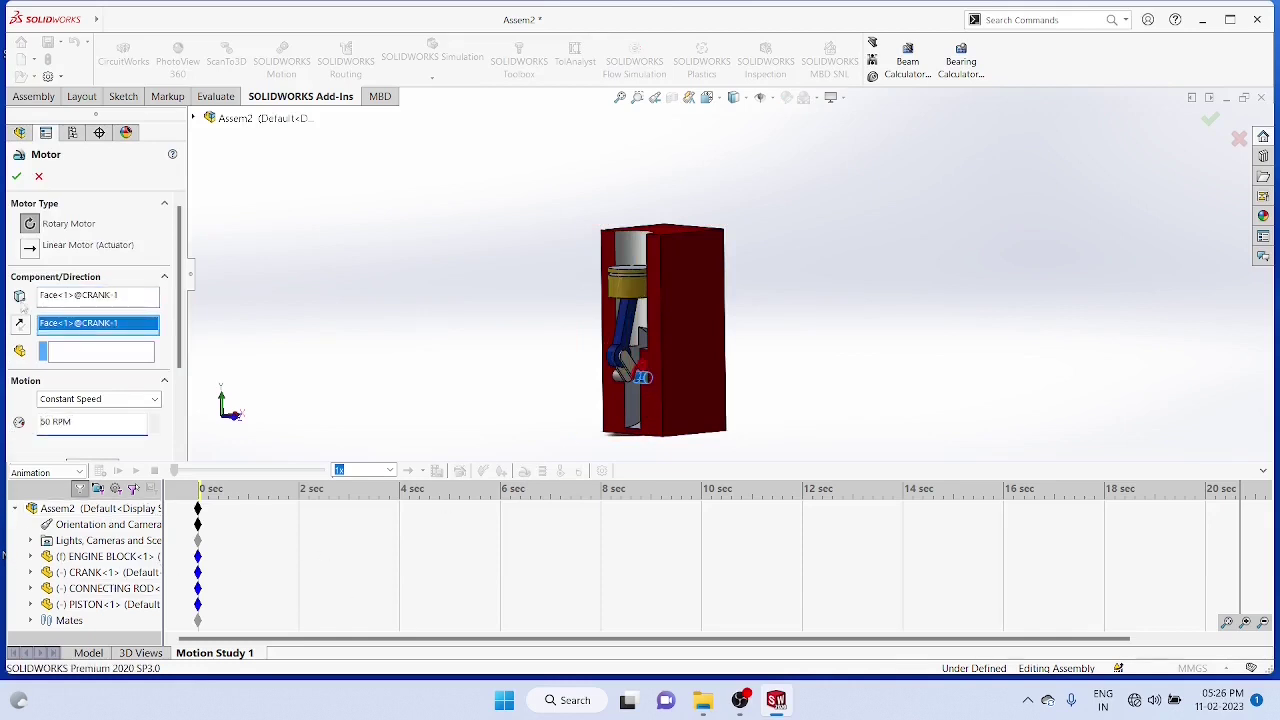
pyautogui.click(16, 176)
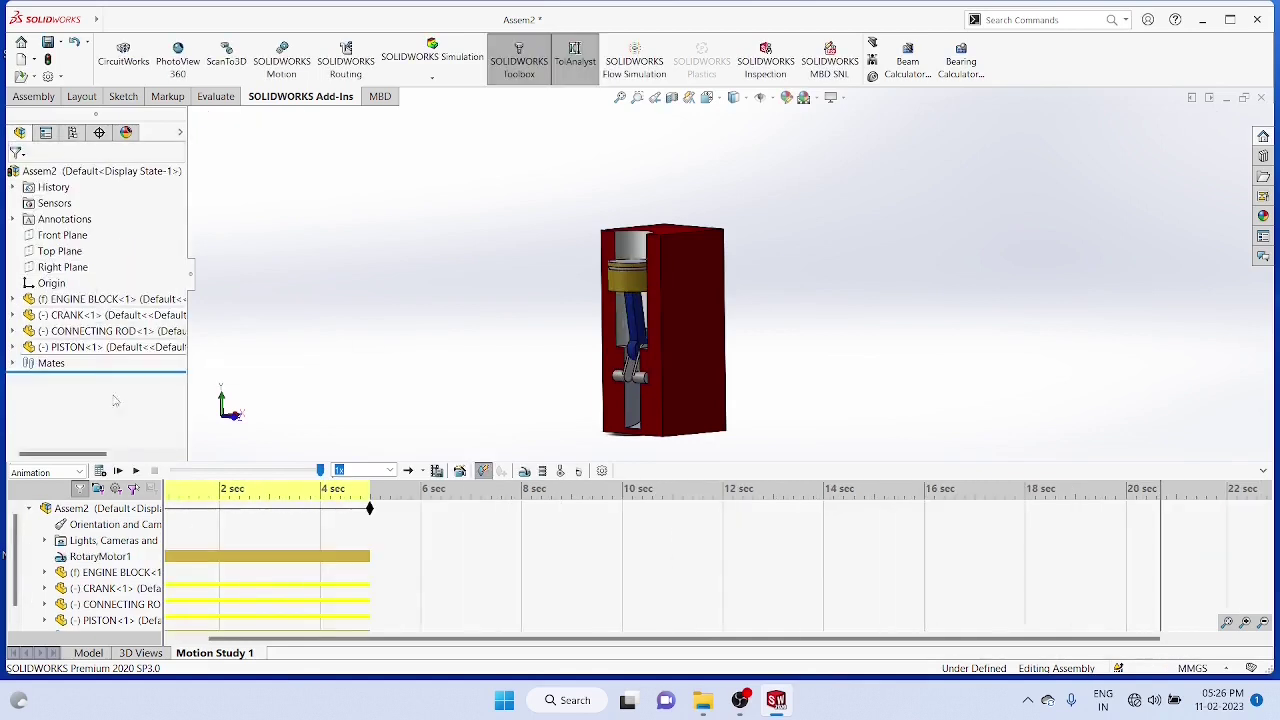
pyautogui.click(137, 473)
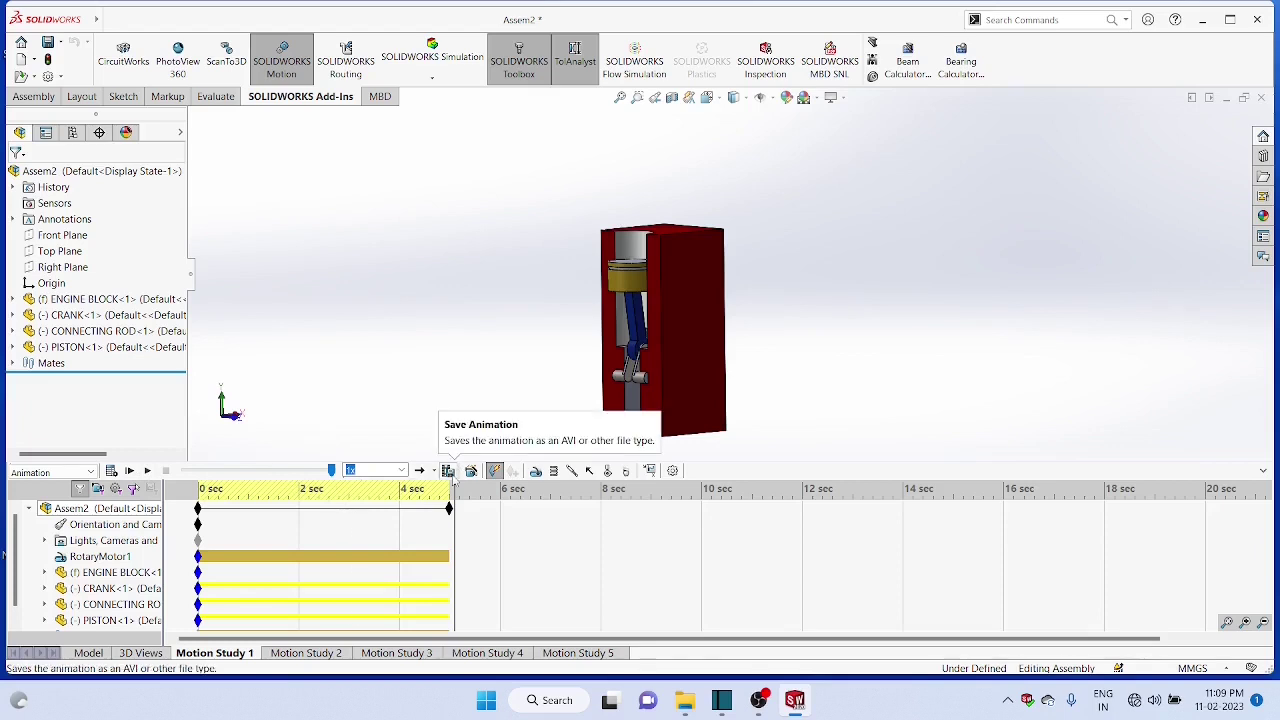
# Export the animation as Assem2.mp4 using the MP4 Video file (*.mp4) type
pyautogui.click(452, 476)
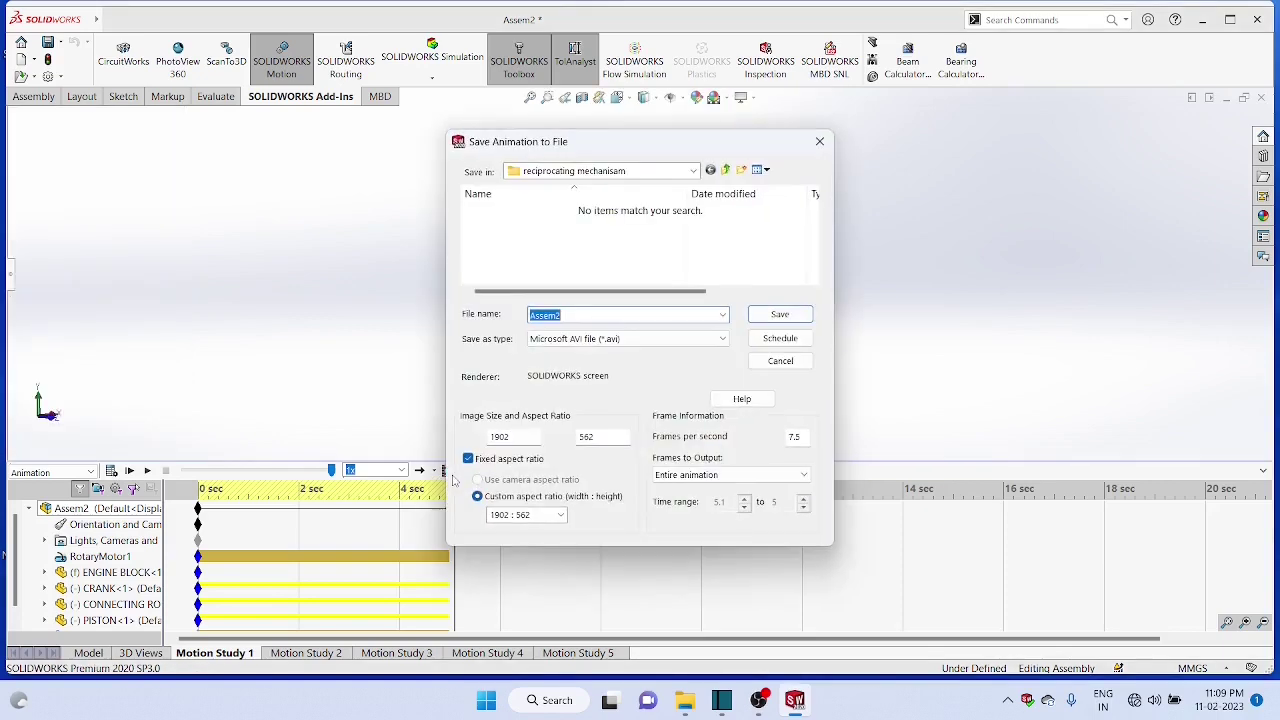
pyautogui.click(723, 341)
pyautogui.click(620, 374)
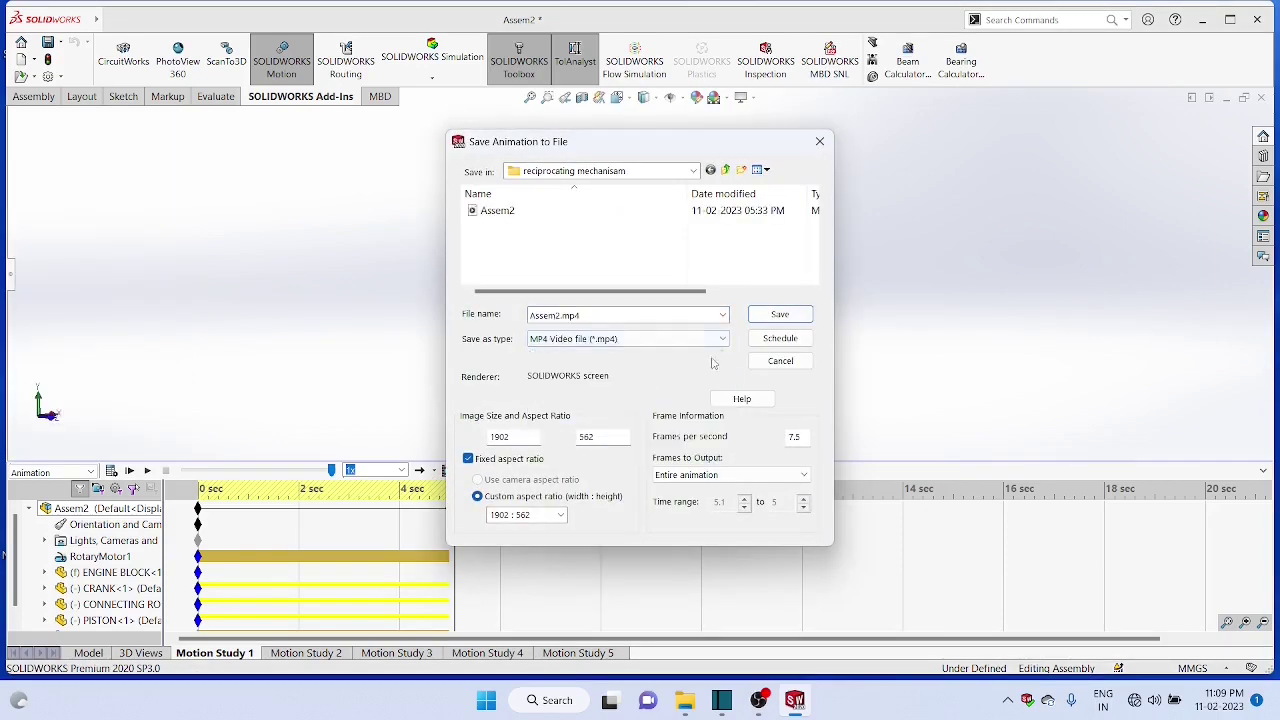
pyautogui.click(780, 315)
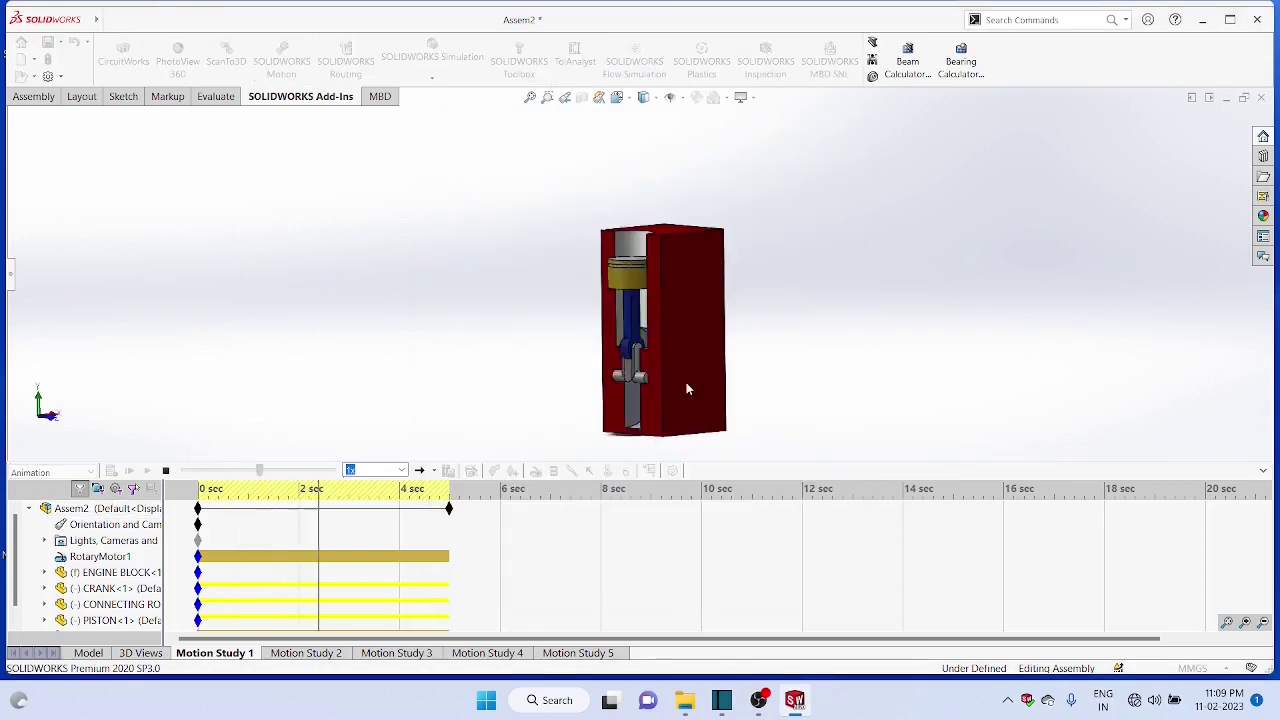